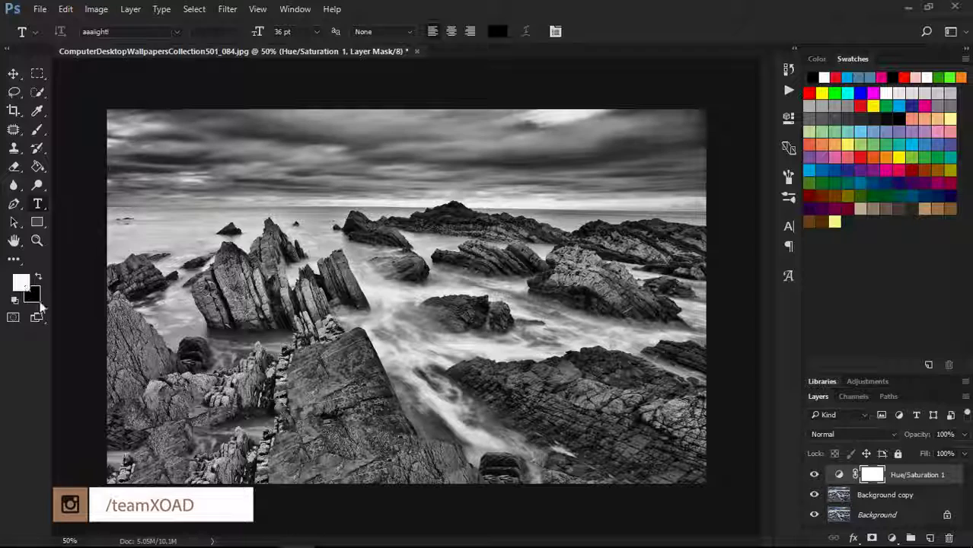
- Paint black on the Hue/Saturation layer mask with a soft 81 px brush to reveal colour in the central water channel
{"action": "left_click", "coordinate": [38, 129]}
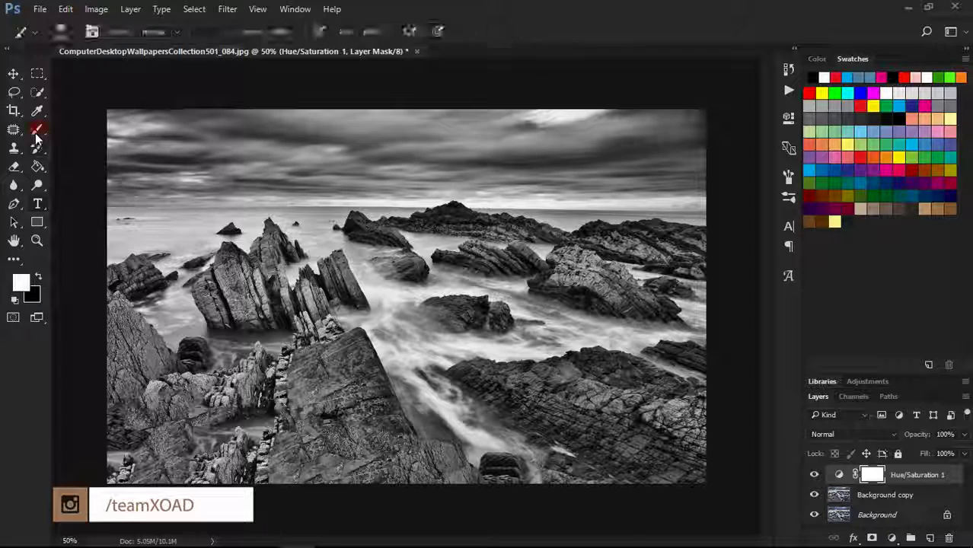
{"action": "left_click", "coordinate": [38, 277]}
{"action": "right_click", "coordinate": [292, 202]}
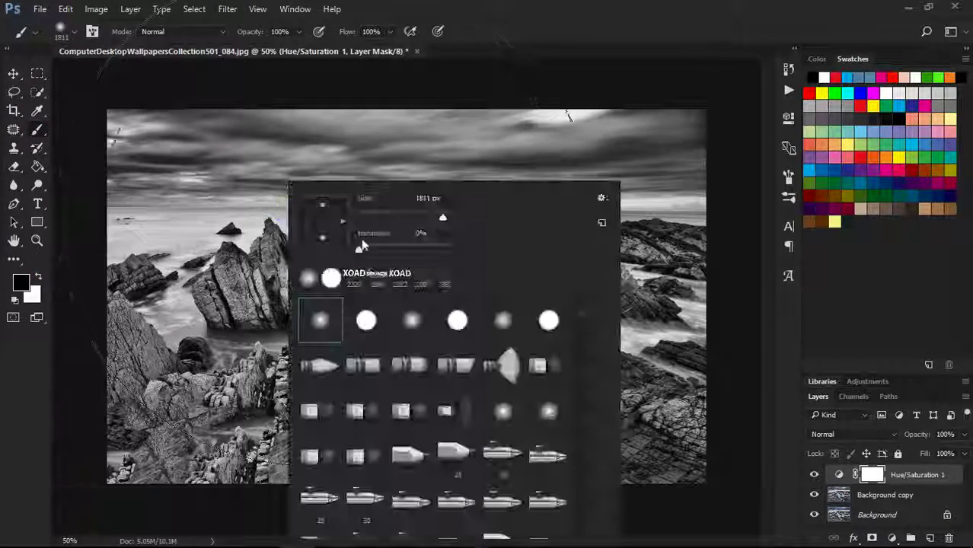
{"action": "left_click", "coordinate": [394, 217]}
{"action": "left_click", "coordinate": [531, 16]}
{"action": "mouse_move", "coordinate": [396, 322]}
{"action": "left_mouse_down"}
{"action": "mouse_move", "coordinate": [425, 384]}
{"action": "mouse_move", "coordinate": [394, 352]}
{"action": "mouse_move", "coordinate": [428, 409]}
{"action": "left_mouse_up"}
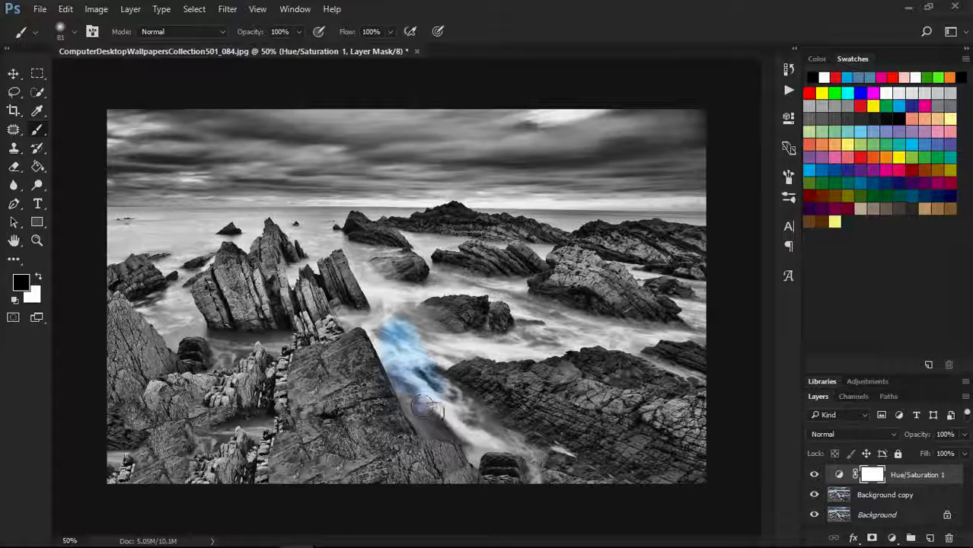
- Paint white on the mask over the same water channel to restore its grayscale look
{"action": "left_click", "coordinate": [40, 278]}
{"action": "left_click_drag", "start_coordinate": [403, 329], "coordinate": [389, 358]}
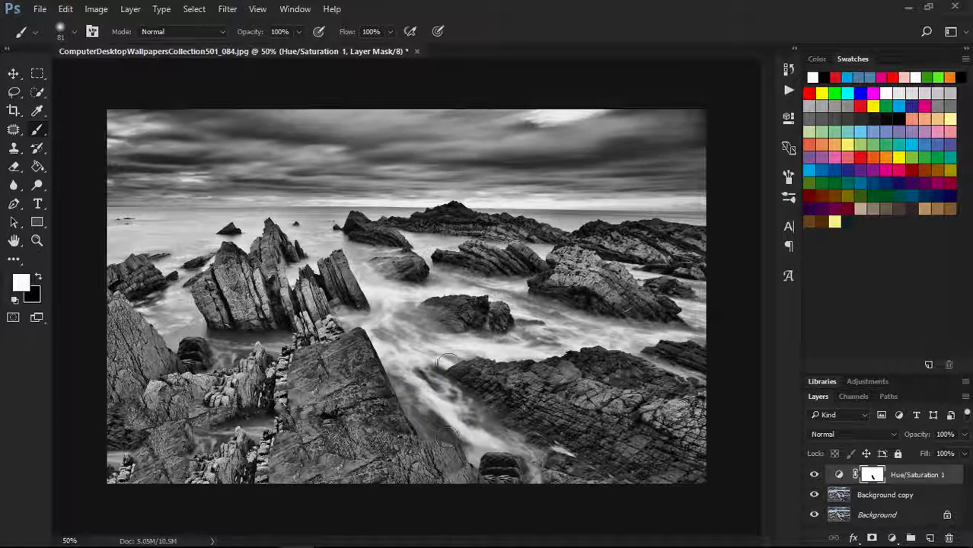
- Paint black on the Hue/Saturation mask across the sea, horizon and channels between the rocks to reveal the water's colour
{"action": "left_click", "coordinate": [39, 277]}
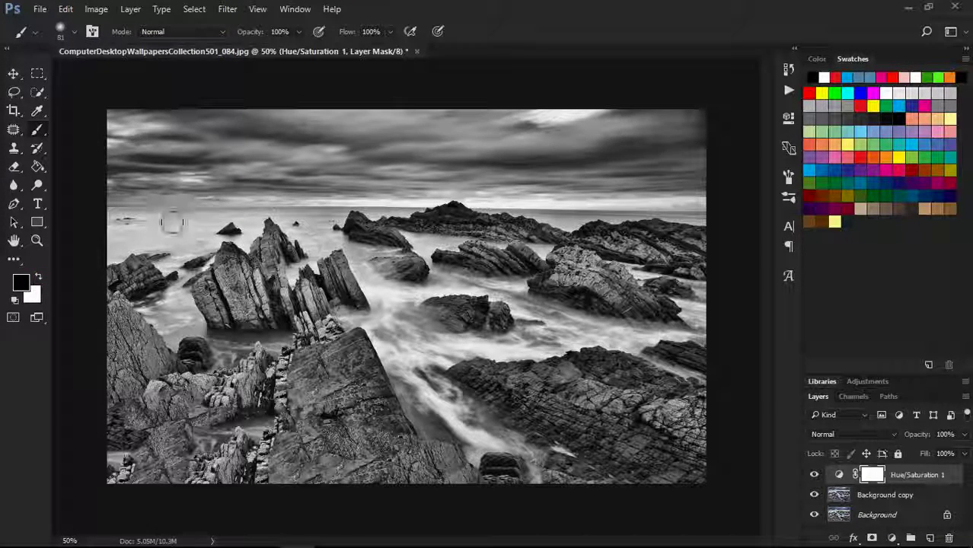
{"action": "scroll", "coordinate": [213, 235], "scroll_direction": "up", "scroll_amount": 2}
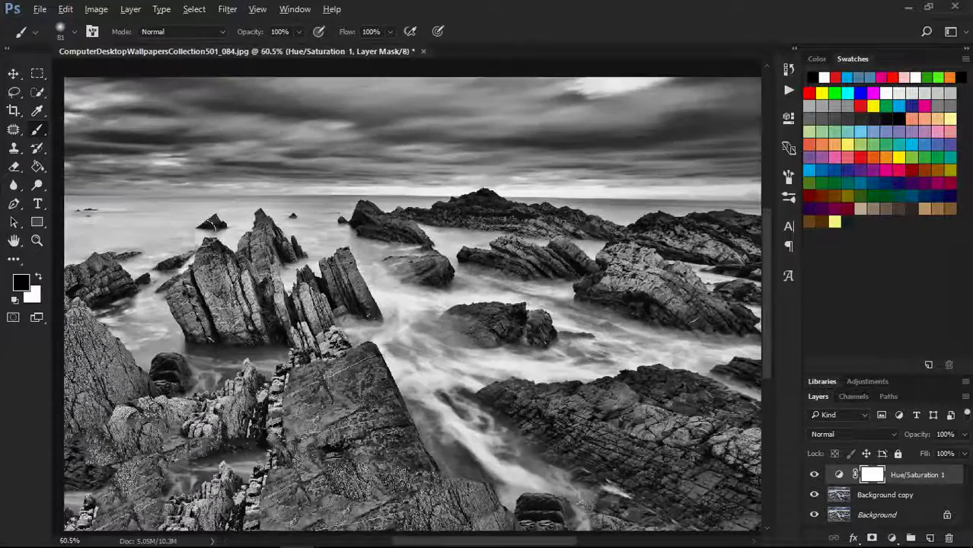
{"action": "scroll", "coordinate": [335, 366], "scroll_direction": "down", "scroll_amount": 1}
{"action": "mouse_move", "coordinate": [118, 220]}
{"action": "left_mouse_down"}
{"action": "mouse_move", "coordinate": [160, 216]}
{"action": "mouse_move", "coordinate": [107, 229]}
{"action": "left_mouse_up"}
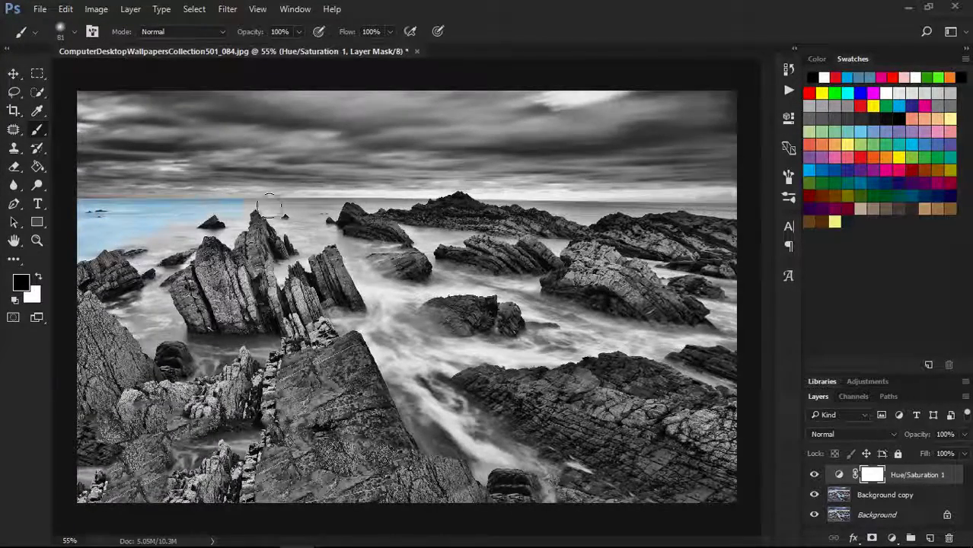
{"action": "left_click_drag", "start_coordinate": [386, 195], "coordinate": [734, 197]}
{"action": "left_click_drag", "start_coordinate": [670, 341], "coordinate": [537, 315]}
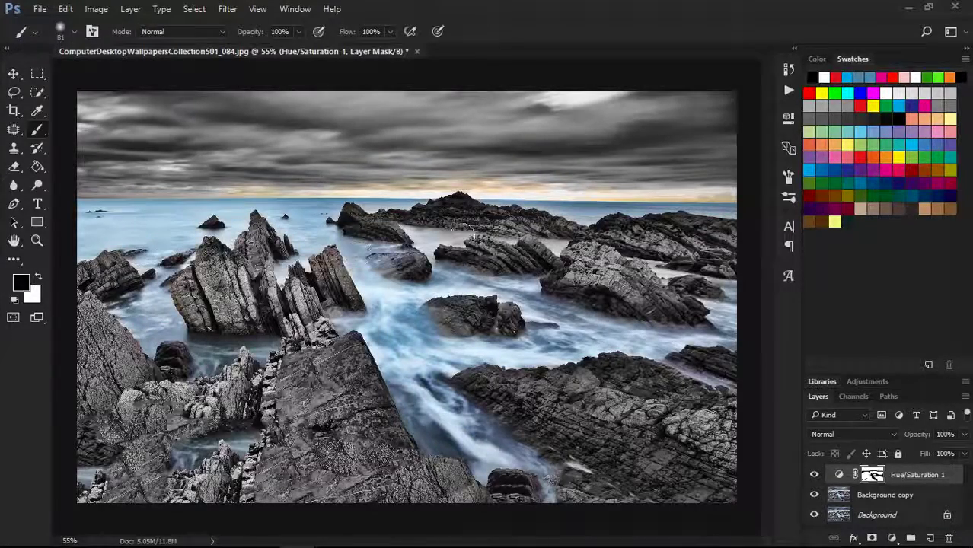
- Paint white on the mask with a 37 px brush to return coloured spill on the sky and rock edges to grayscale
{"action": "key", "text": "x"}
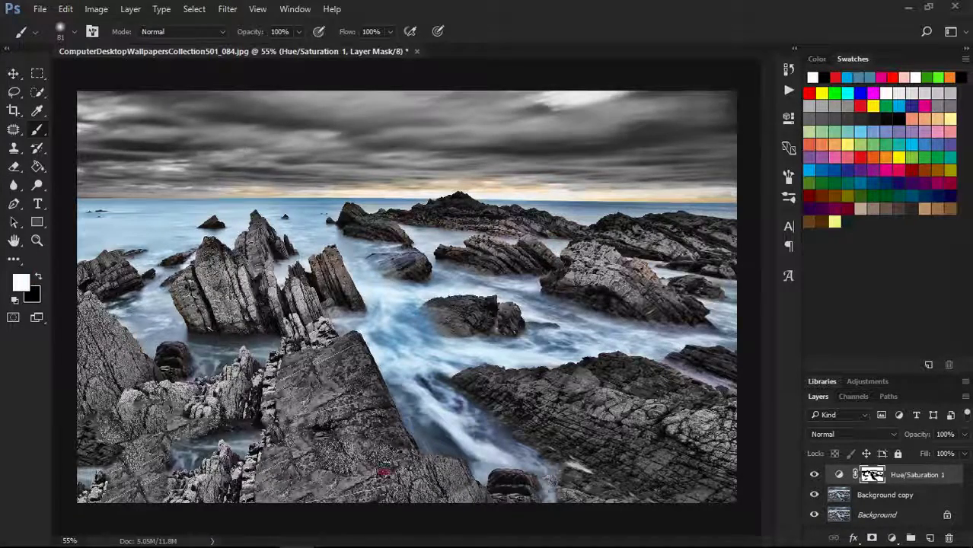
{"action": "scroll", "coordinate": [613, 266], "scroll_direction": "up", "scroll_amount": 6}
{"action": "right_click", "coordinate": [389, 171]}
{"action": "left_click_drag", "start_coordinate": [508, 200], "coordinate": [487, 199]}
{"action": "left_click", "coordinate": [281, 181]}
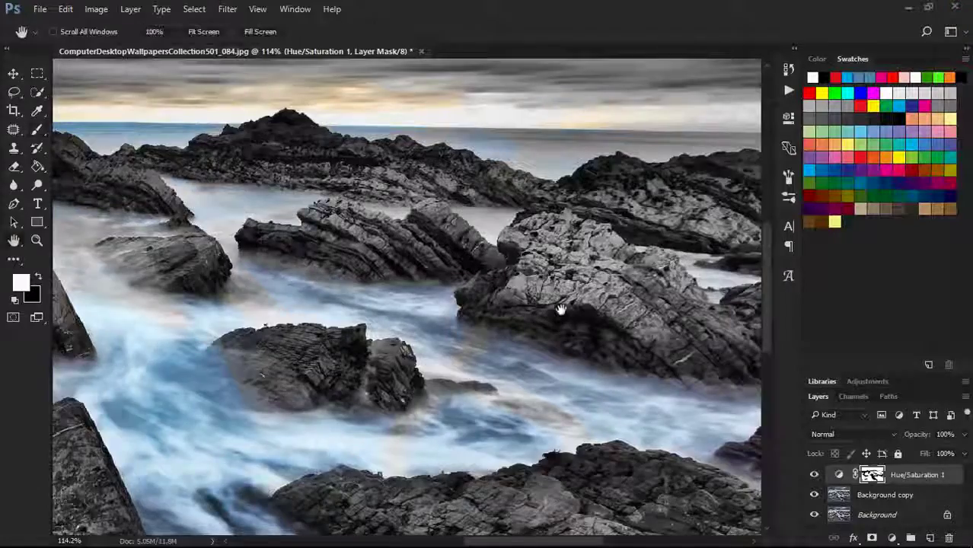
{"action": "scroll", "coordinate": [560, 308], "scroll_direction": "right", "scroll_amount": 5}
{"action": "scroll", "coordinate": [505, 437], "scroll_direction": "down", "scroll_amount": 6}
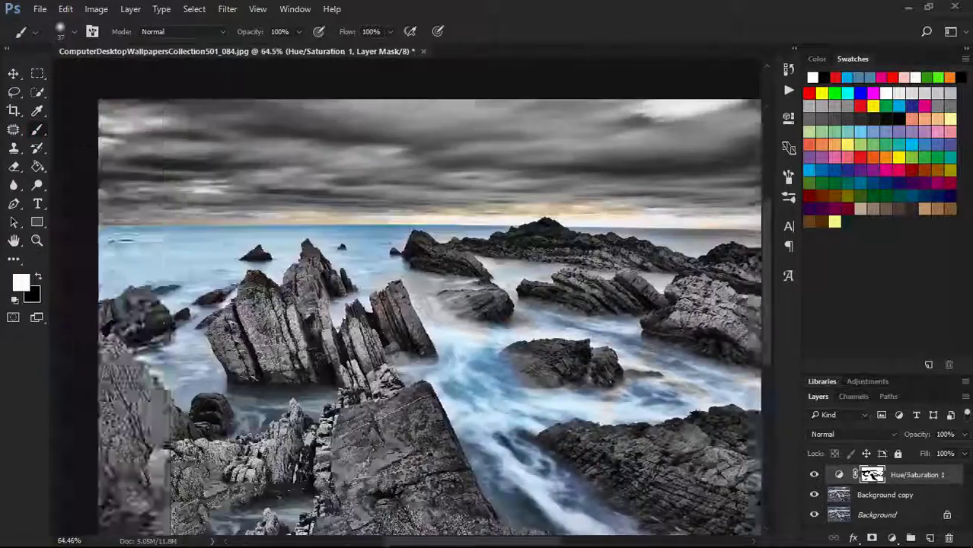
{"action": "scroll", "coordinate": [366, 312], "scroll_direction": "up", "scroll_amount": 6}
{"action": "scroll", "coordinate": [259, 229], "scroll_direction": "down", "scroll_amount": 3}
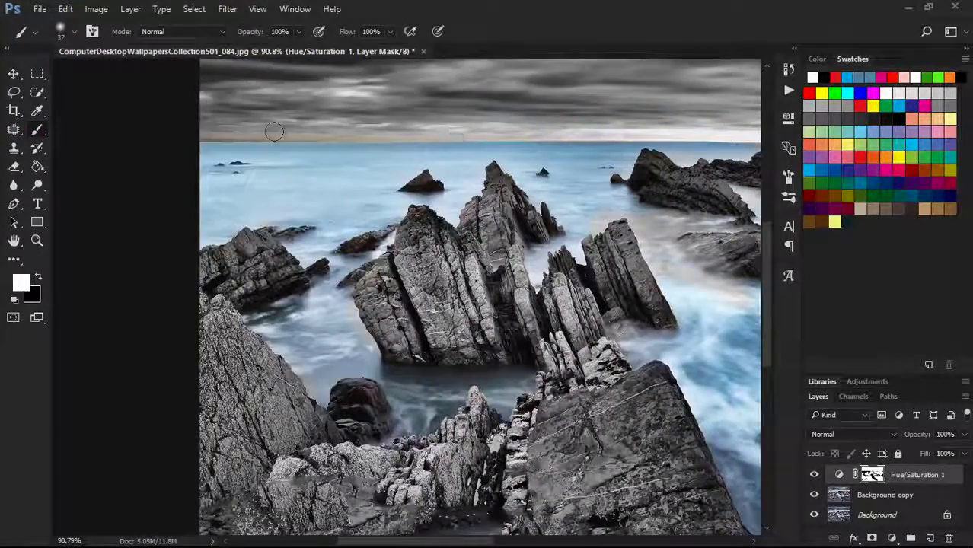
- Paint black on the mask over the remaining gray water along the horizon and around the rocks
{"action": "key", "text": "x"}
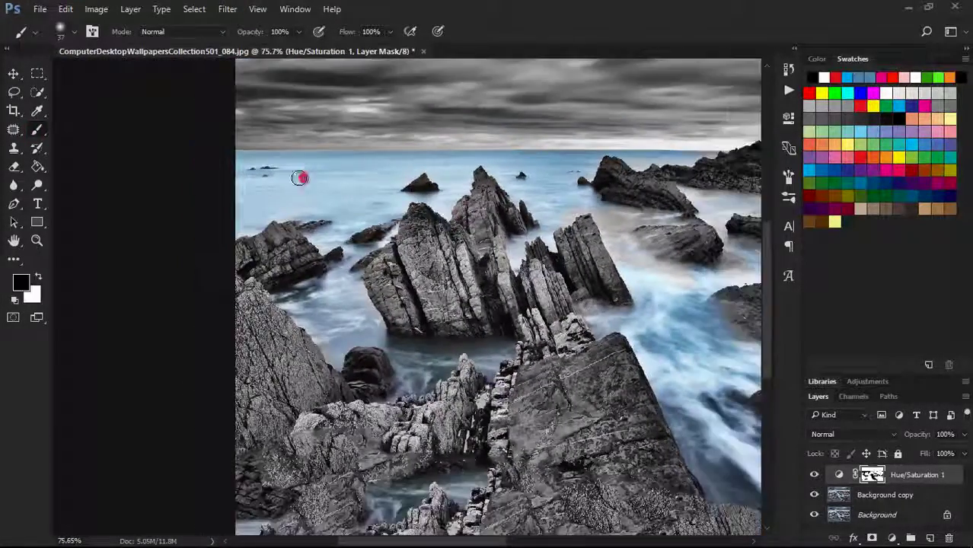
{"action": "scroll", "coordinate": [661, 219], "scroll_direction": "right", "scroll_amount": 5}
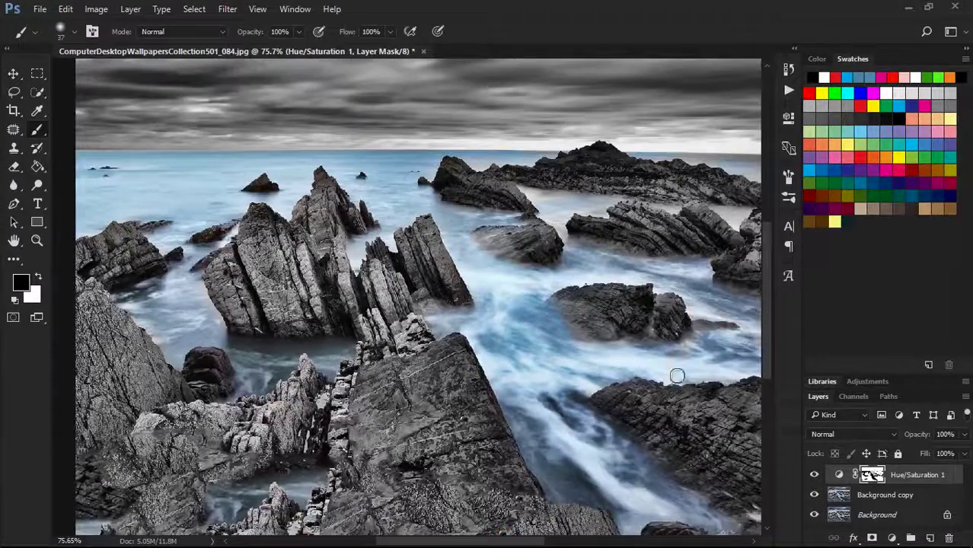
{"action": "scroll", "coordinate": [677, 376], "scroll_direction": "right", "scroll_amount": 7}
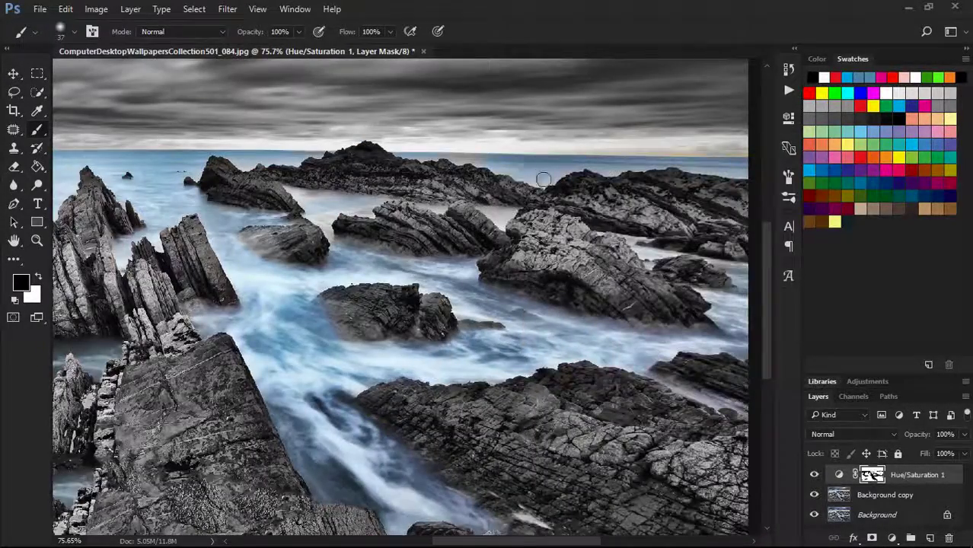
{"action": "key", "text": "ctrl+0"}
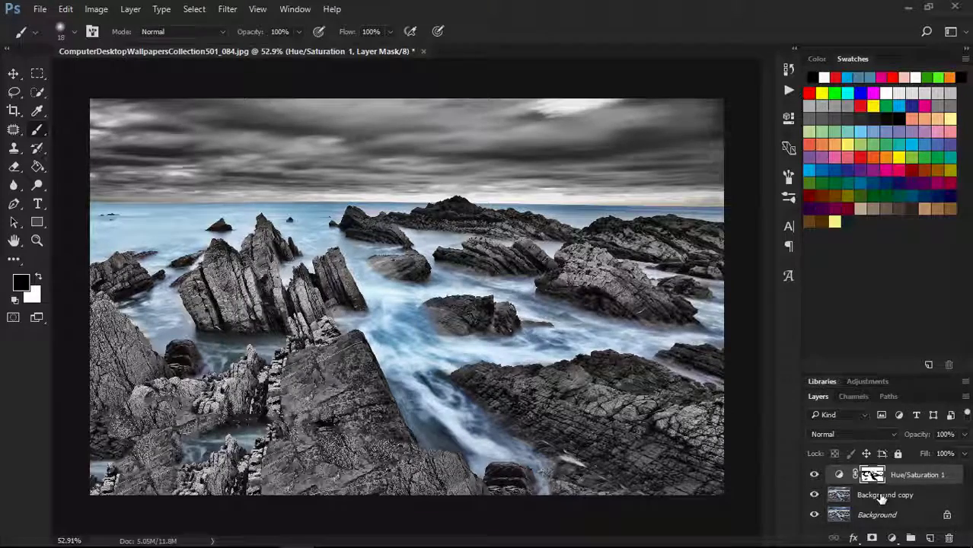
- Merge the Hue/Saturation 1 and Background copy layers into one layer
{"action": "left_click", "coordinate": [888, 497]}
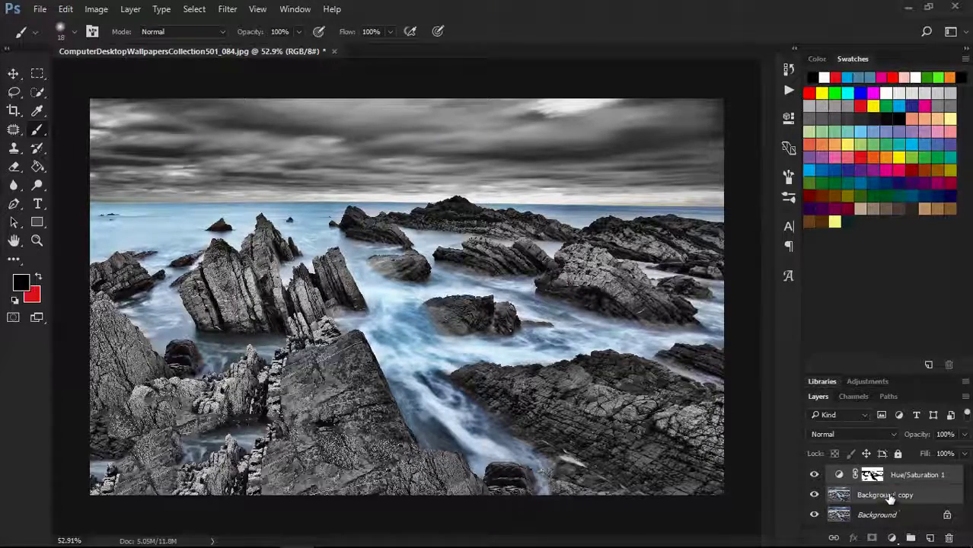
{"action": "right_click", "coordinate": [886, 481]}
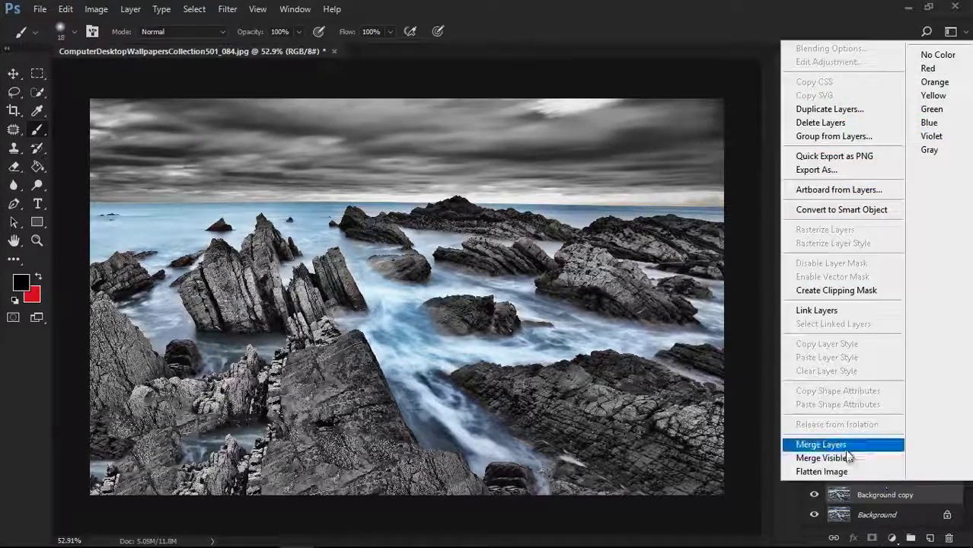
{"action": "left_click", "coordinate": [815, 443]}
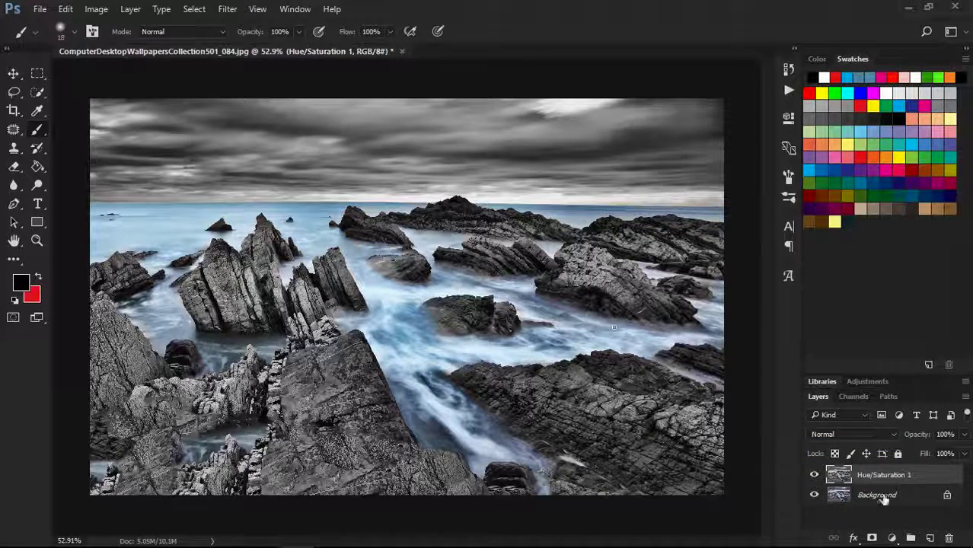
- Add a new layer above the merged photo and fill it with solid black using the Paint Bucket tool
{"action": "left_click", "coordinate": [929, 539]}
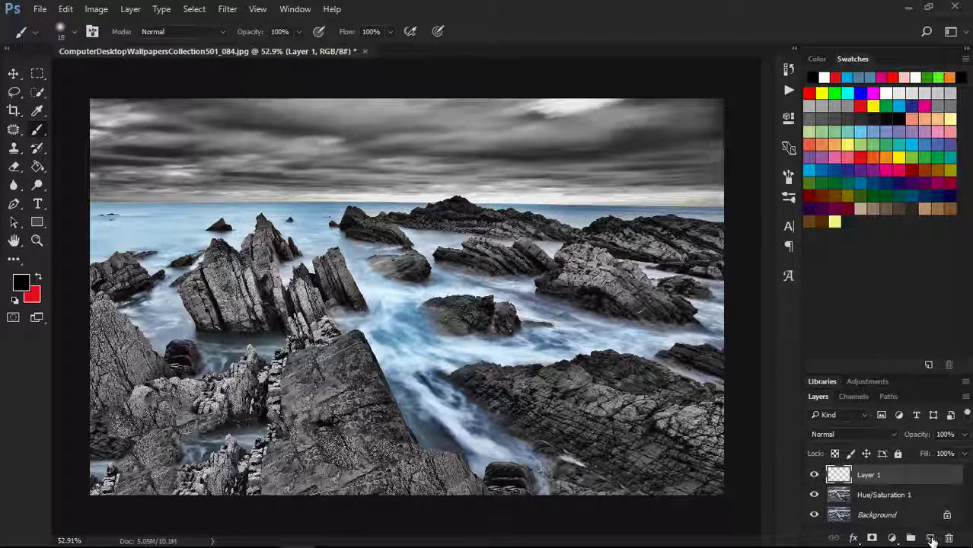
{"action": "left_click", "coordinate": [38, 169]}
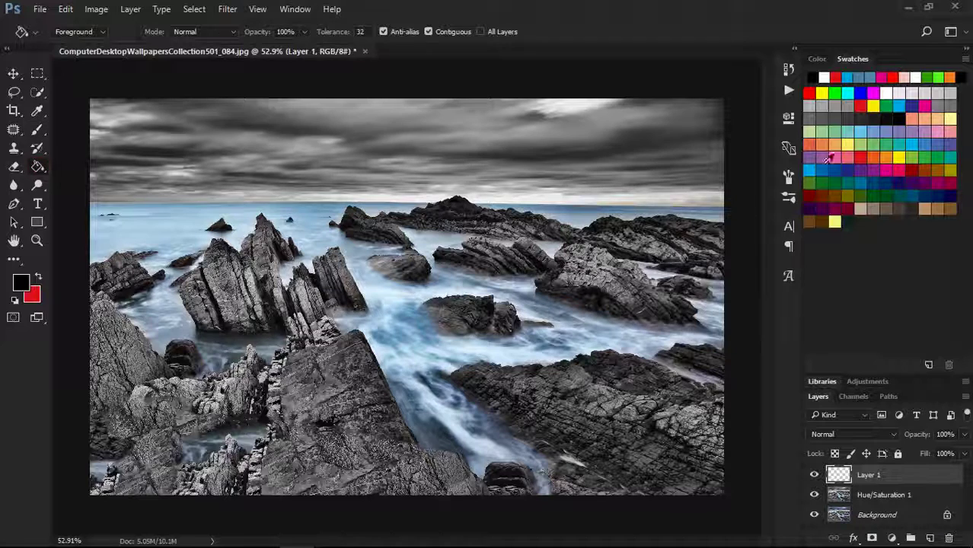
{"action": "left_click", "coordinate": [898, 119]}
{"action": "left_click", "coordinate": [383, 248]}
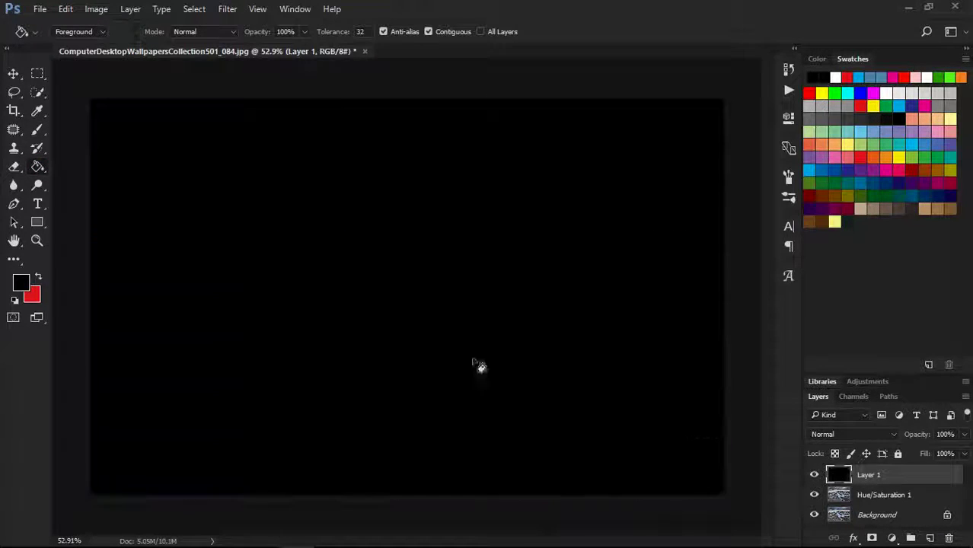
- Set the black layer's opacity to 88% so the photo shows through faintly
{"action": "left_click_drag", "start_coordinate": [958, 456], "coordinate": [958, 461]}
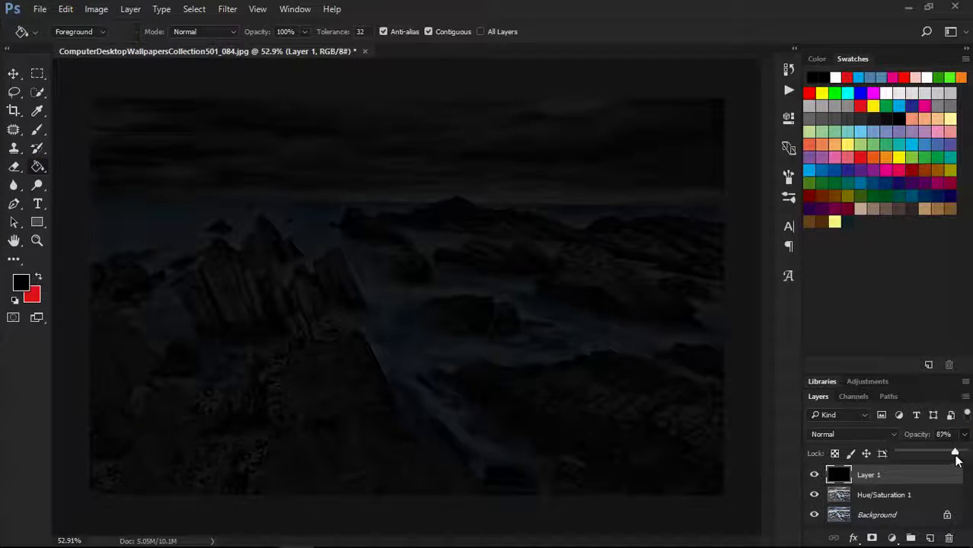
{"action": "left_click", "coordinate": [942, 433]}
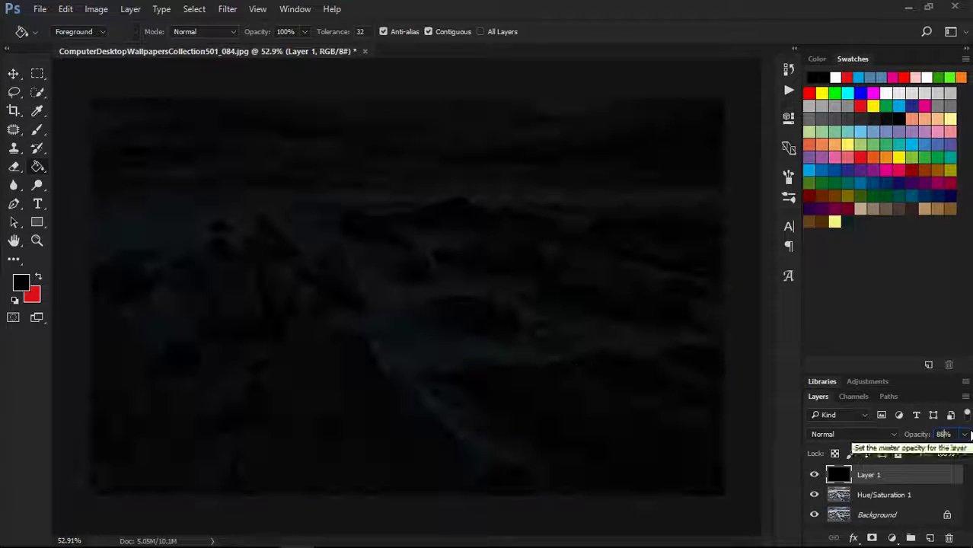
{"action": "left_click", "coordinate": [907, 326]}
{"action": "left_click", "coordinate": [667, 150]}
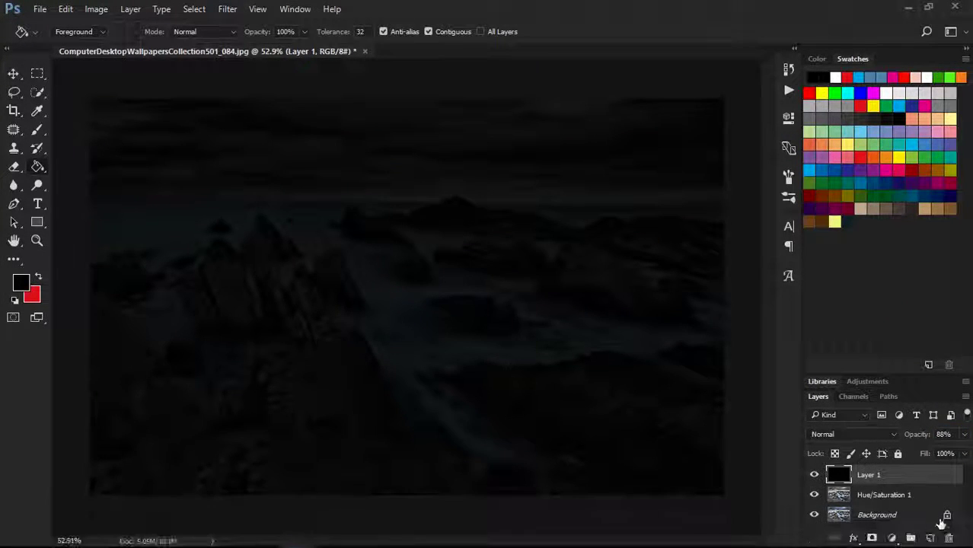
- On a new layer, dab a red glow with a soft 1457 px brush in the image's upper-left area and adjust its position slightly
{"action": "left_click", "coordinate": [930, 538]}
{"action": "left_click", "coordinate": [847, 77]}
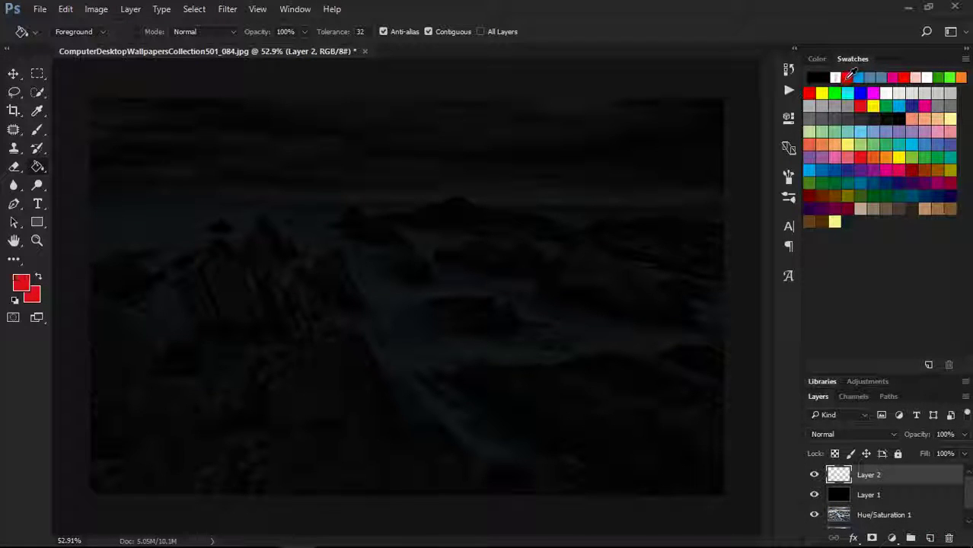
{"action": "left_click", "coordinate": [37, 128]}
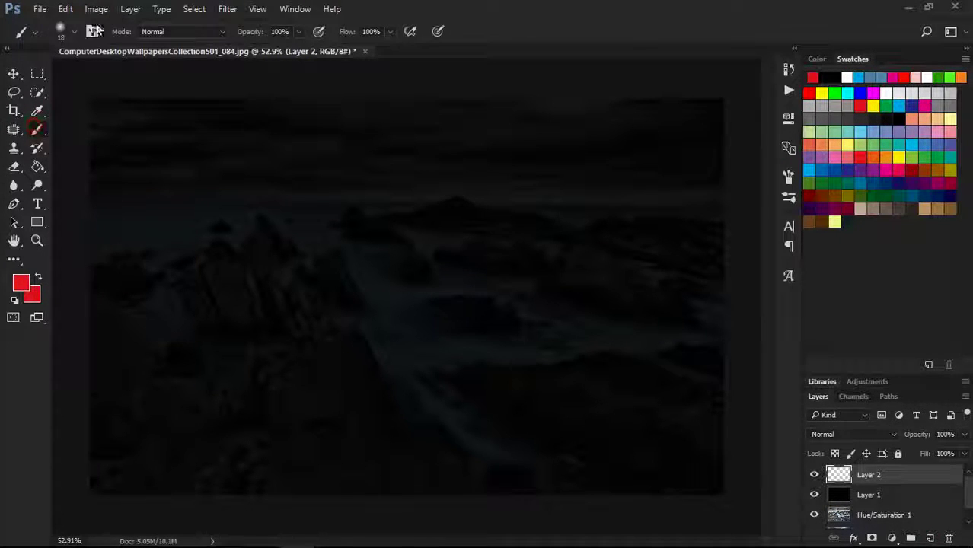
{"action": "left_click", "coordinate": [74, 34]}
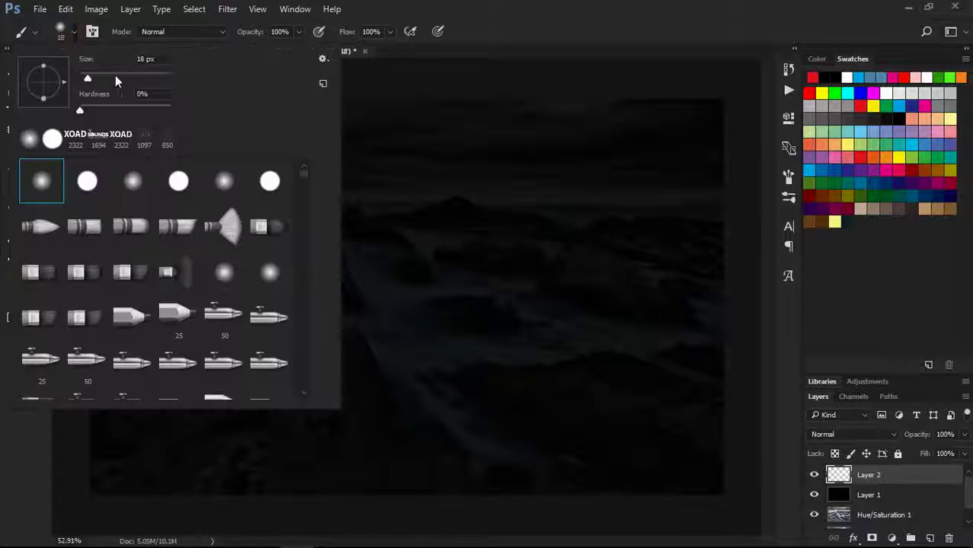
{"action": "left_click_drag", "start_coordinate": [161, 79], "coordinate": [162, 80]}
{"action": "key", "text": "Return"}
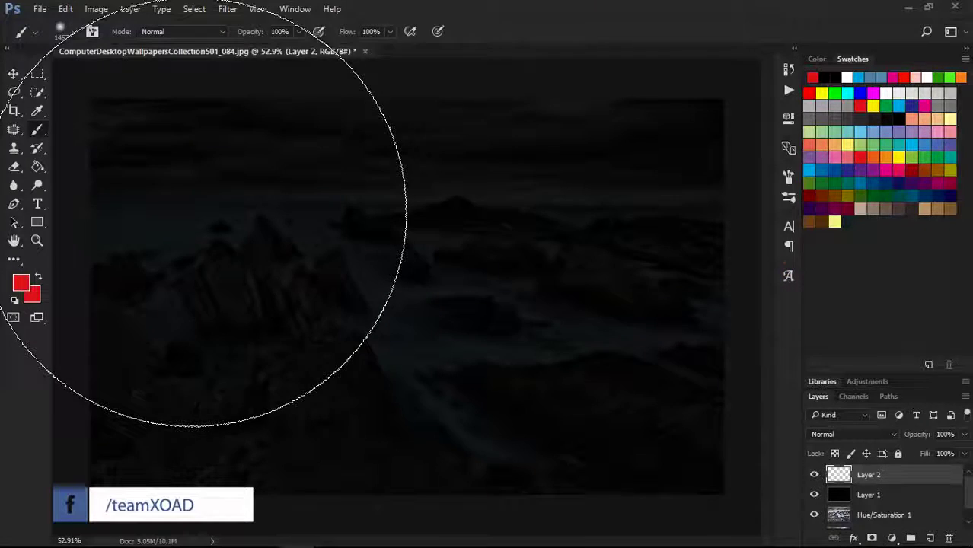
{"action": "left_click", "coordinate": [200, 199]}
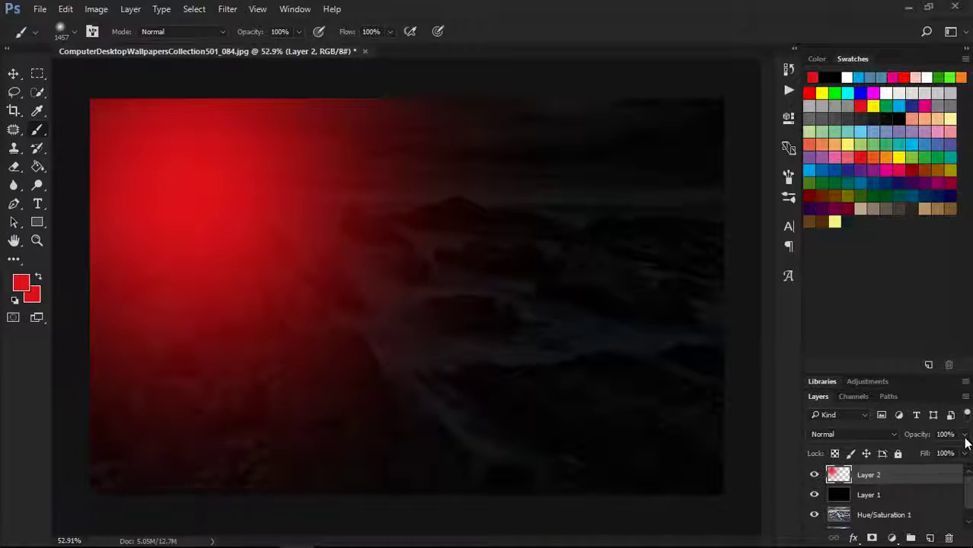
{"action": "left_click", "coordinate": [13, 73]}
{"action": "left_click_drag", "start_coordinate": [152, 175], "coordinate": [157, 179]}
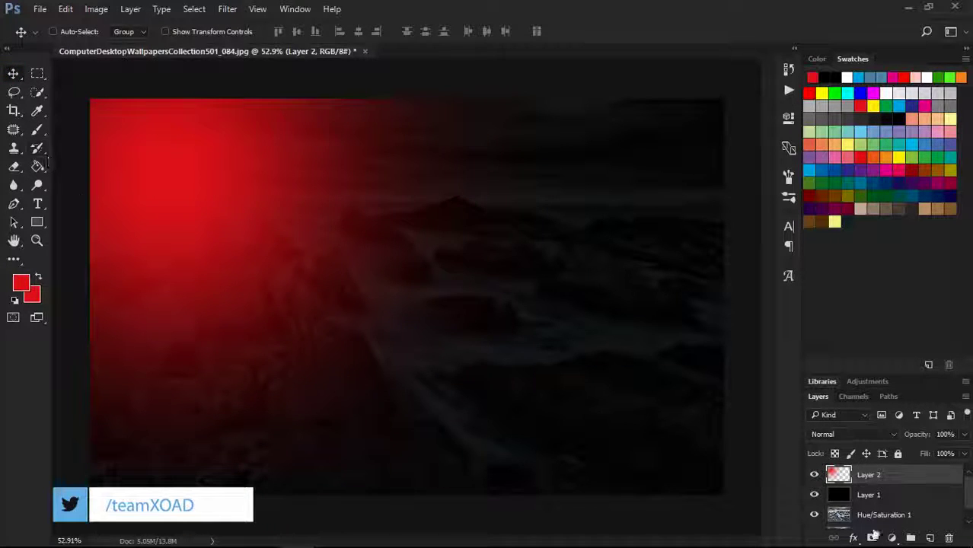
- On another new layer, dab a light blue glow with the same 1457 px soft brush at the image's lower-right corner
{"action": "left_click", "coordinate": [930, 538]}
{"action": "left_click", "coordinate": [861, 77]}
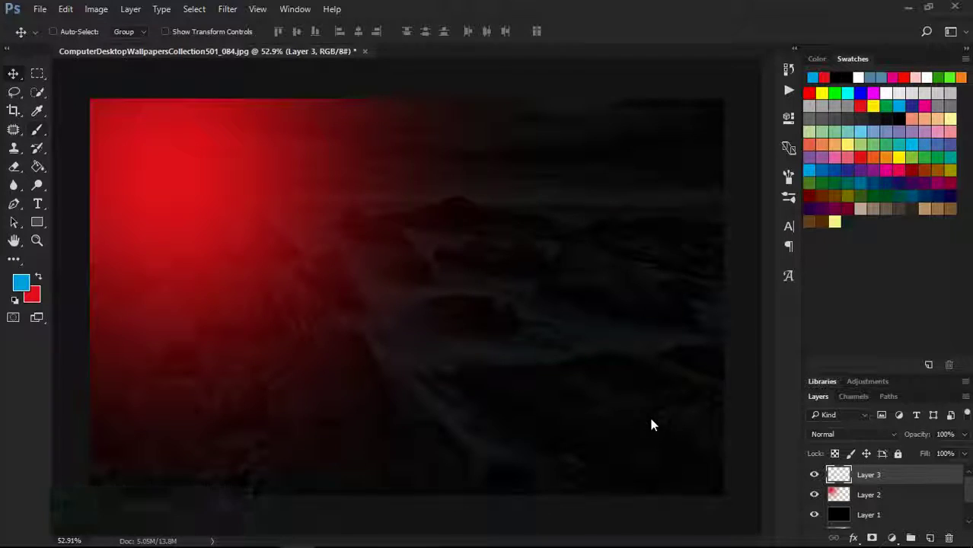
{"action": "left_click", "coordinate": [37, 129]}
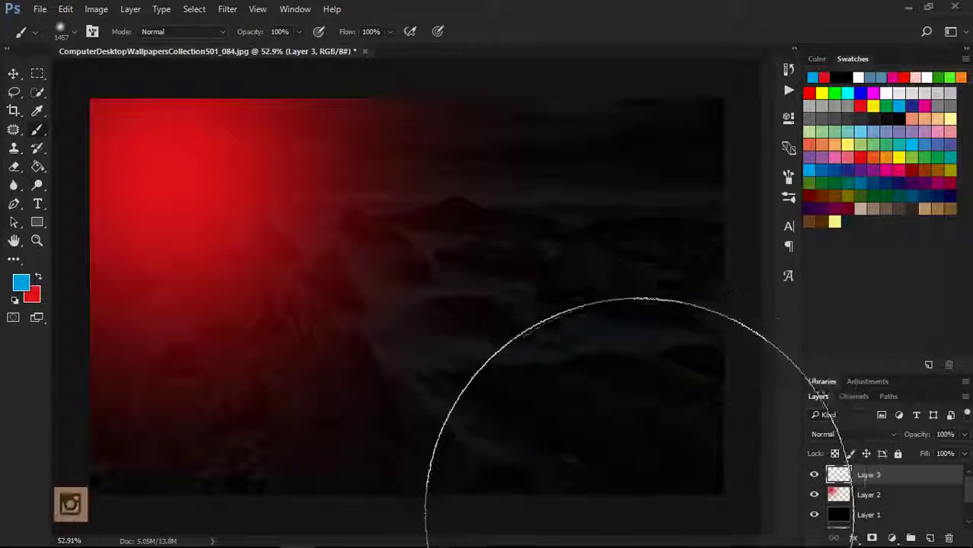
{"action": "left_click", "coordinate": [643, 523]}
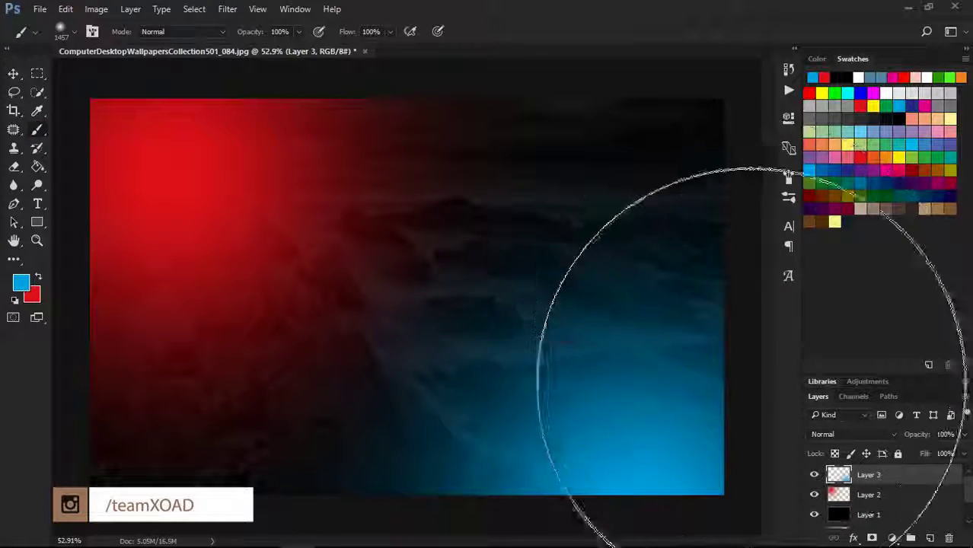
- Lower the opacity of the blue glow layer until only a faint tint remains
{"action": "left_click", "coordinate": [965, 434]}
{"action": "left_click_drag", "start_coordinate": [965, 452], "coordinate": [902, 462]}
- Lower the opacity of the red glow layer to 25%
{"action": "left_click", "coordinate": [892, 496]}
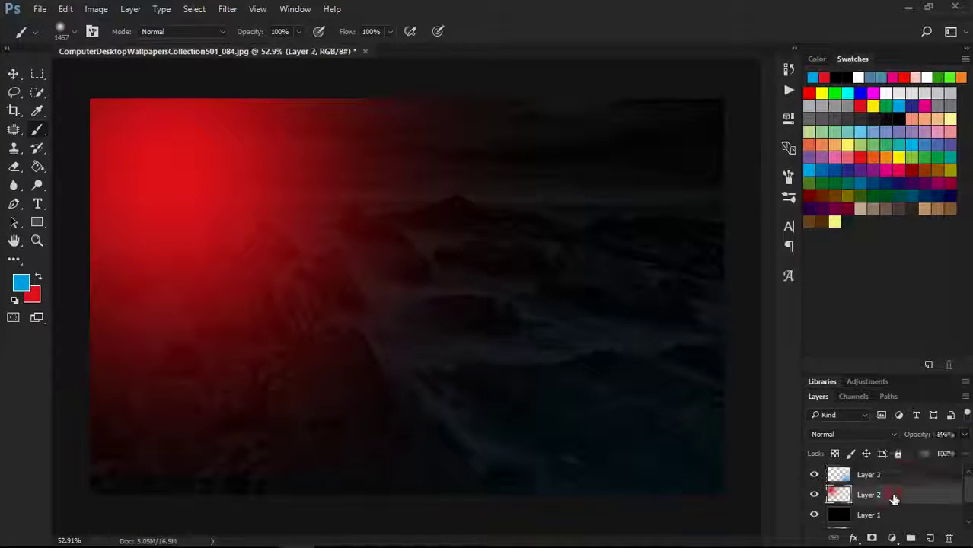
{"action": "left_click", "coordinate": [965, 434]}
{"action": "left_click_drag", "start_coordinate": [966, 452], "coordinate": [918, 470]}
{"action": "key", "text": "v"}
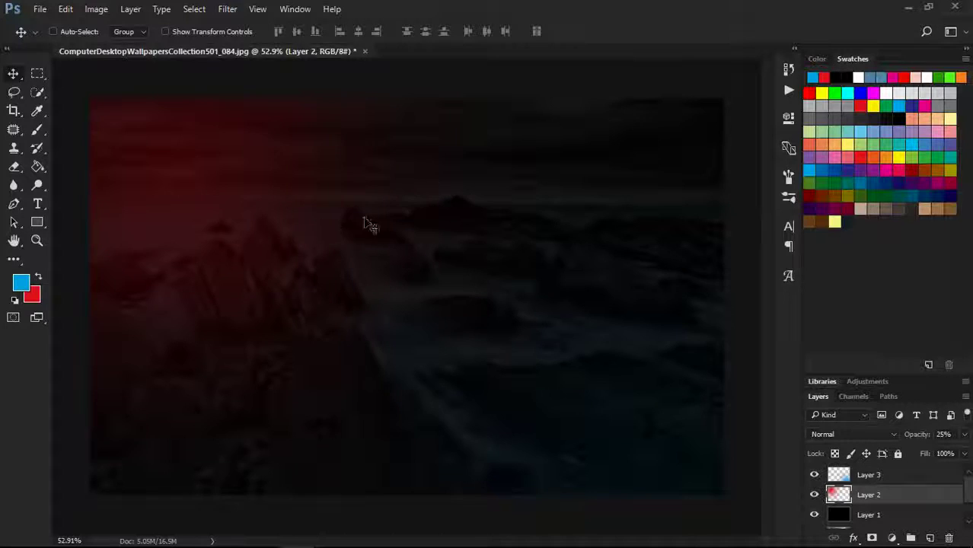
- Add the text "THE" in Myriad Pro in the upper middle of the image
{"action": "left_click", "coordinate": [37, 203]}
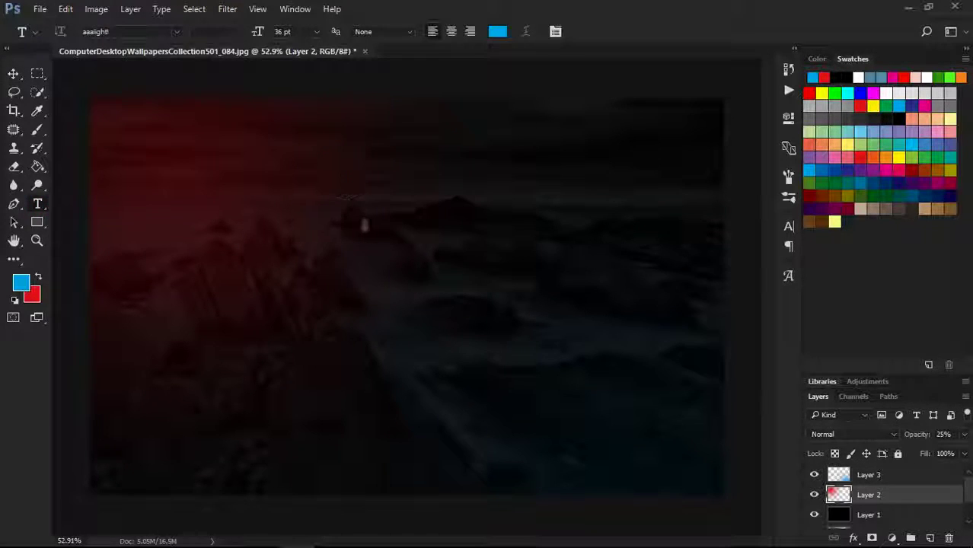
{"action": "left_click", "coordinate": [332, 175]}
{"action": "left_click", "coordinate": [177, 33]}
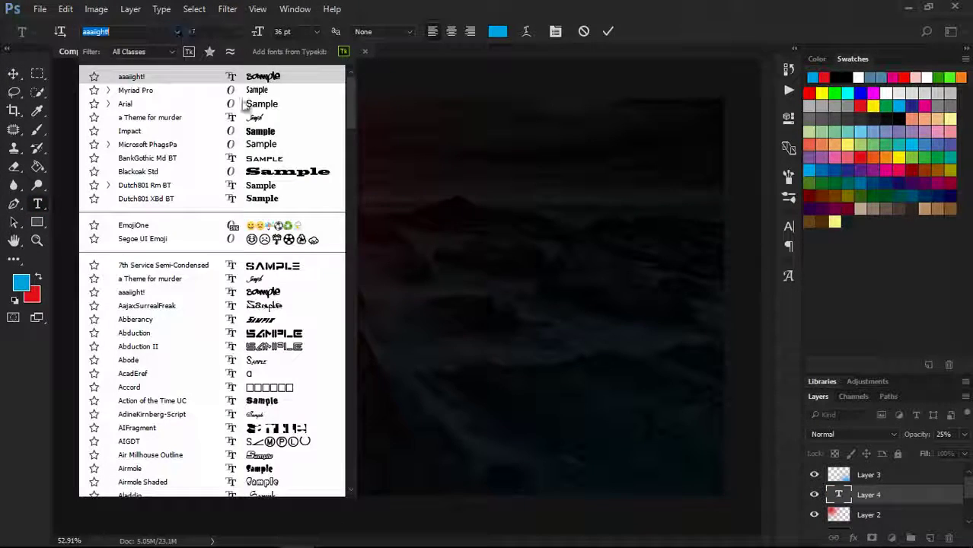
{"action": "left_click", "coordinate": [253, 93]}
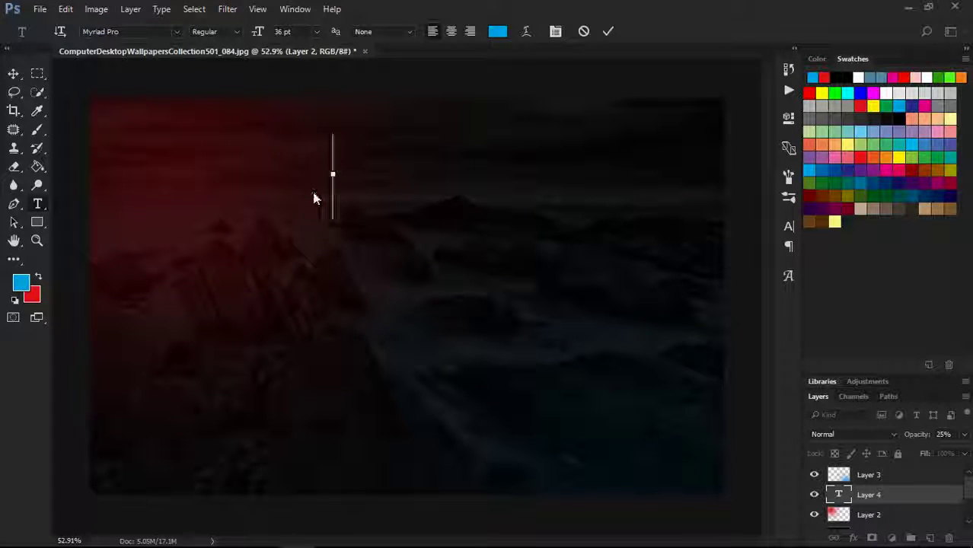
{"action": "type", "text": "THE"}
- Recolour the whole "THE" text white and set its style to Bold
{"action": "key", "text": "ctrl+a"}
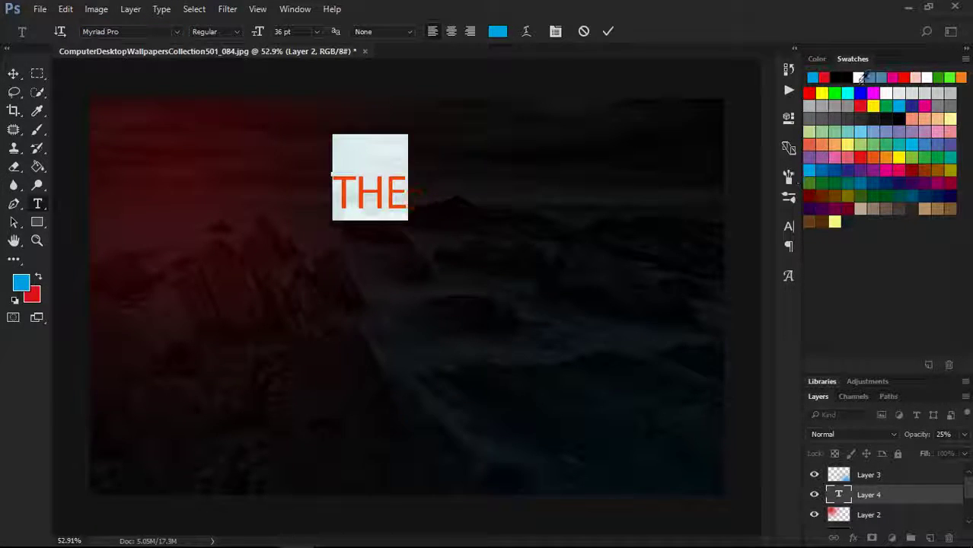
{"action": "left_click", "coordinate": [860, 77]}
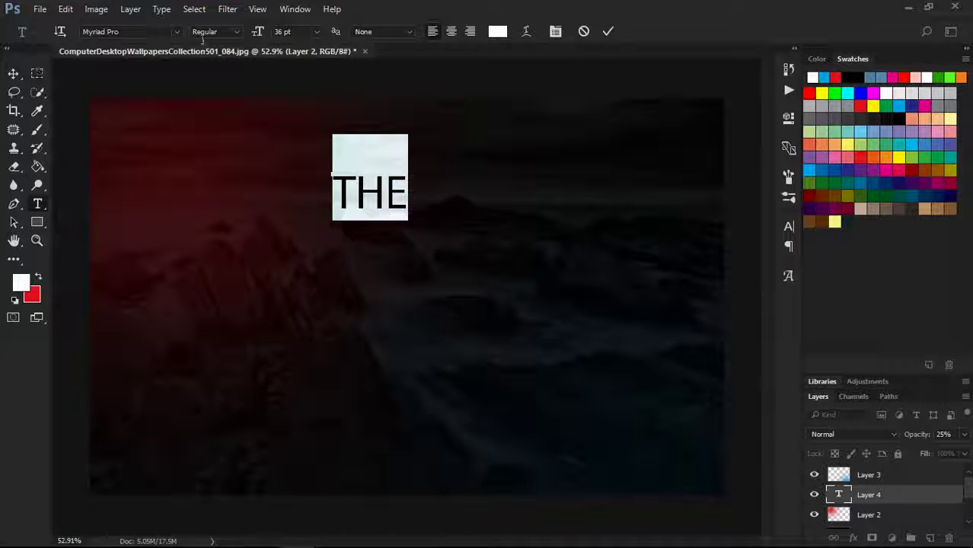
{"action": "left_click", "coordinate": [237, 32]}
{"action": "left_click", "coordinate": [255, 137]}
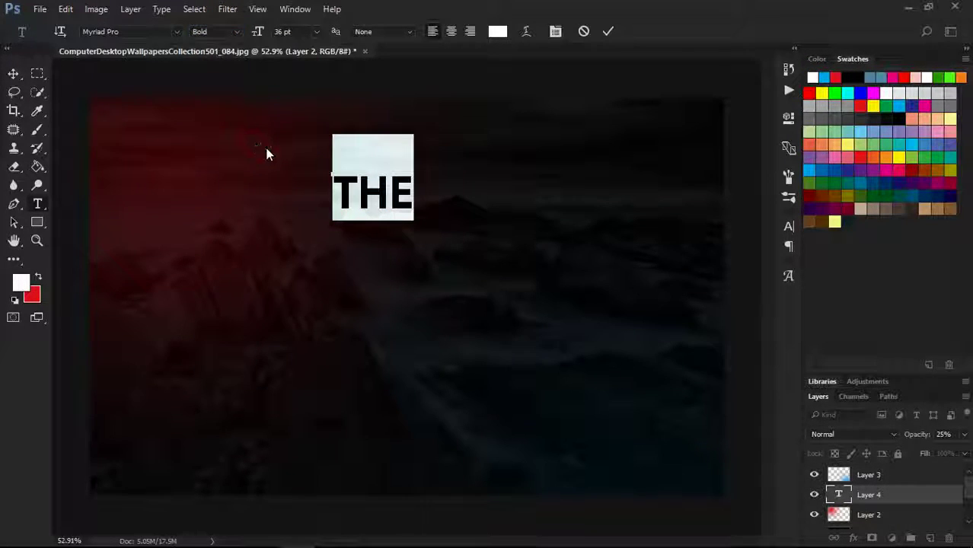
- Enlarge "THE" to 70 pt and place it near the top centre of the image
{"action": "left_click", "coordinate": [17, 74]}
{"action": "left_click_drag", "start_coordinate": [390, 198], "coordinate": [425, 137]}
{"action": "left_click", "coordinate": [37, 203]}
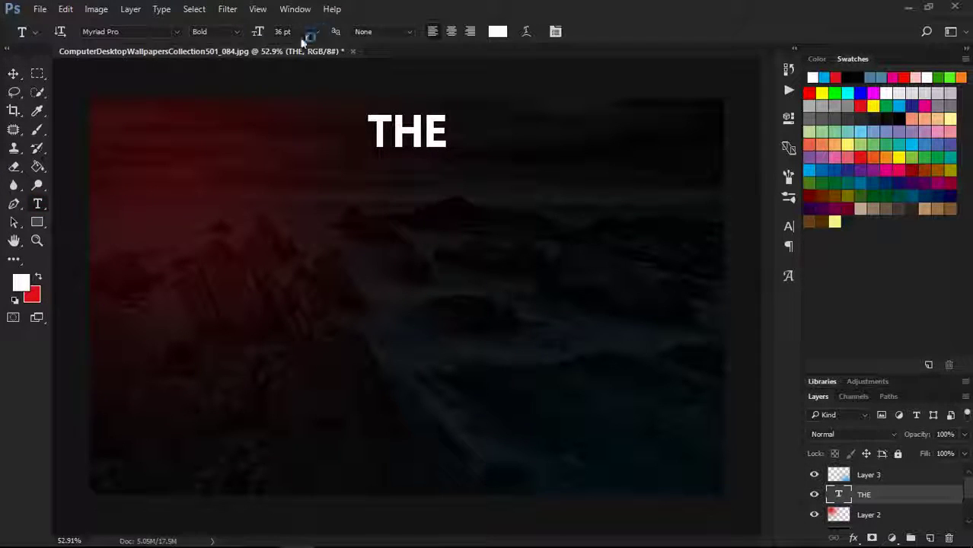
{"action": "type", "text": "72"}
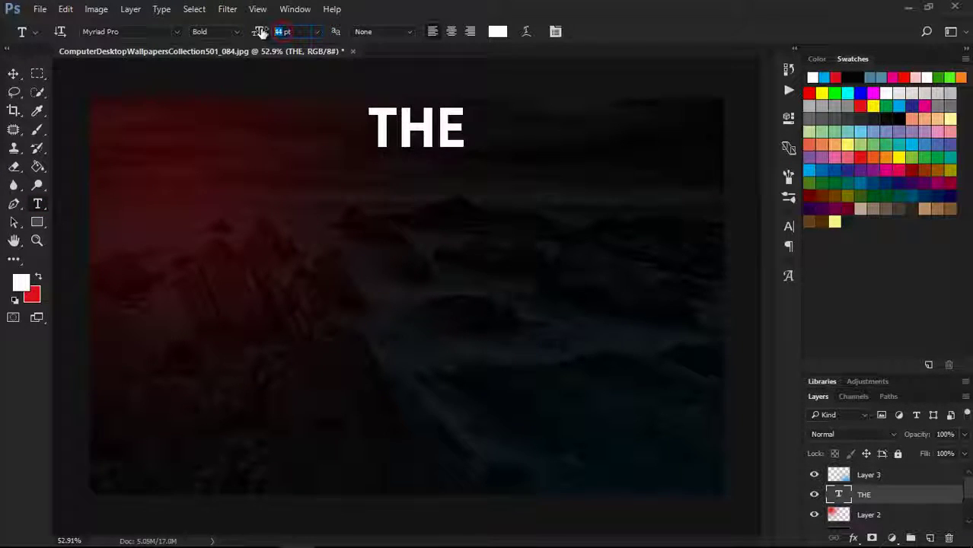
{"action": "key", "text": "Return"}
{"action": "left_click", "coordinate": [14, 74]}
{"action": "left_click_drag", "start_coordinate": [415, 136], "coordinate": [396, 150]}
- Add a separate text layer reading "Things" in the left half of the image
{"action": "left_click", "coordinate": [38, 204]}
{"action": "left_click", "coordinate": [146, 286]}
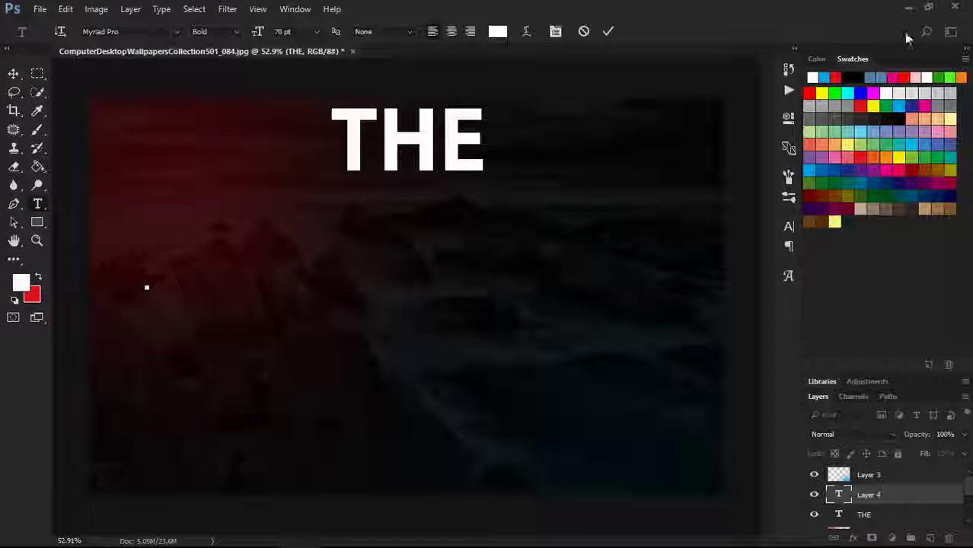
{"action": "left_click", "coordinate": [908, 7]}
{"action": "left_click", "coordinate": [295, 540]}
{"action": "type", "text": "Things"}
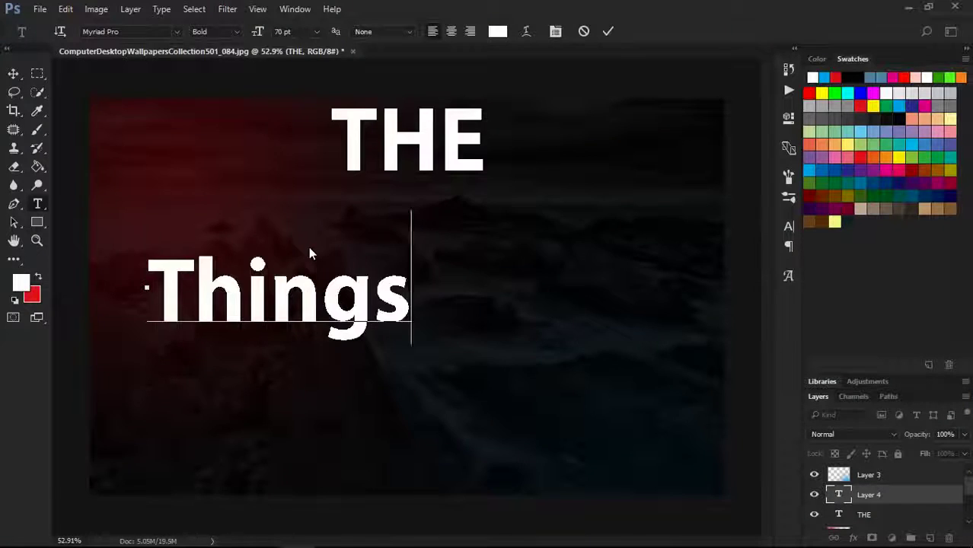
- Reduce the "Things" text to 48 pt and move it beneath "THE"
{"action": "left_click_drag", "start_coordinate": [226, 285], "coordinate": [365, 207]}
{"action": "left_click_drag", "start_coordinate": [548, 232], "coordinate": [291, 213]}
{"action": "left_click", "coordinate": [317, 32]}
{"action": "left_click", "coordinate": [304, 194]}
{"action": "left_click", "coordinate": [317, 31]}
{"action": "left_click", "coordinate": [305, 209]}
{"action": "left_click", "coordinate": [316, 31]}
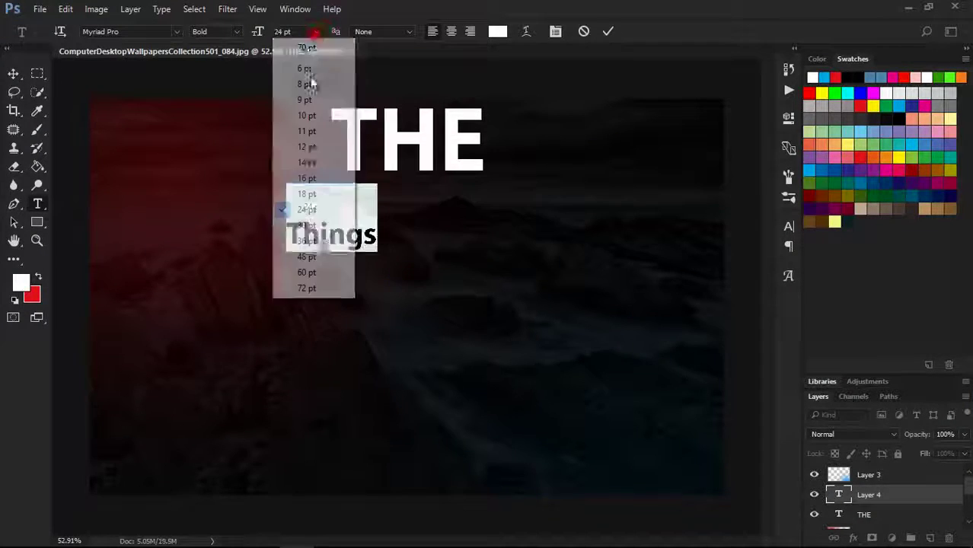
{"action": "left_click", "coordinate": [304, 240]}
{"action": "left_click", "coordinate": [14, 74]}
{"action": "left_click_drag", "start_coordinate": [345, 236], "coordinate": [390, 214]}
- Scale "Things" slightly with Free Transform and align its right end with "THE", directly beneath it
{"action": "key", "text": "ctrl+t"}
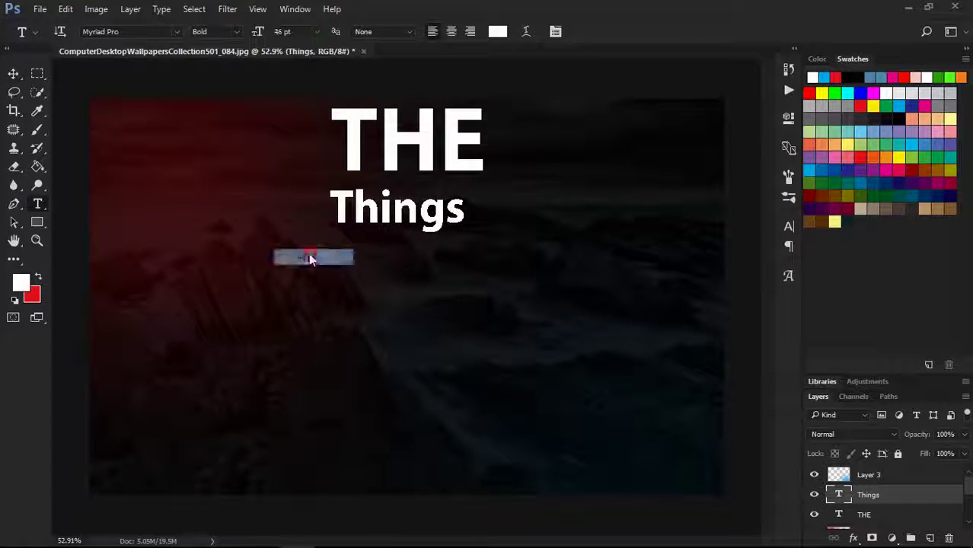
{"action": "mouse_move", "coordinate": [468, 226]}
{"action": "left_mouse_down"}
{"action": "mouse_move", "coordinate": [513, 260]}
{"action": "mouse_move", "coordinate": [486, 225]}
{"action": "left_mouse_up"}
{"action": "key", "text": "Return"}
{"action": "left_click_drag", "start_coordinate": [370, 191], "coordinate": [373, 191]}
{"action": "key", "text": "ctrl+t"}
{"action": "left_click_drag", "start_coordinate": [490, 230], "coordinate": [480, 226]}
{"action": "key", "text": "Return"}
{"action": "left_click_drag", "start_coordinate": [395, 197], "coordinate": [402, 196]}
- Add the text "YOU" on its own layer, enlarge it and move it below "Things"
{"action": "key", "text": "t"}
{"action": "left_click", "coordinate": [198, 327]}
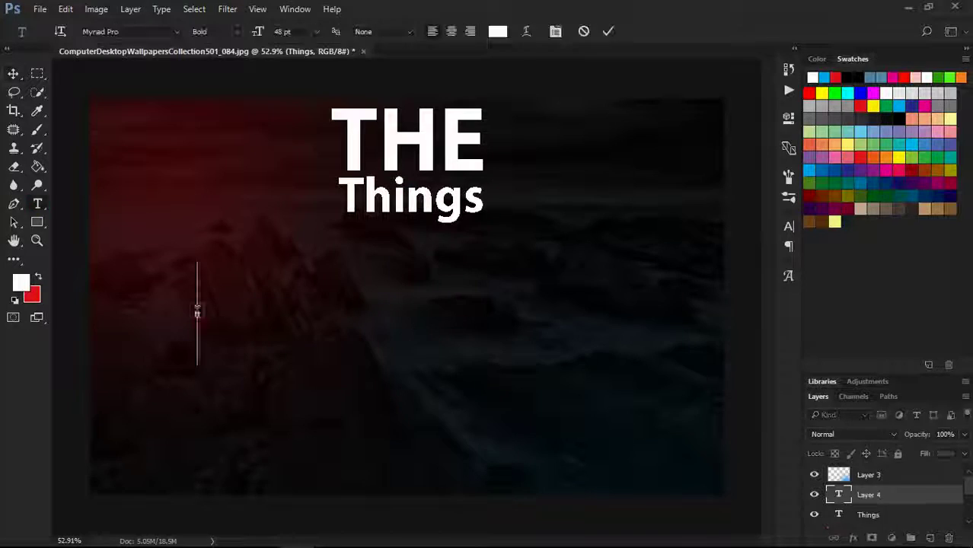
{"action": "type", "text": "YO"}
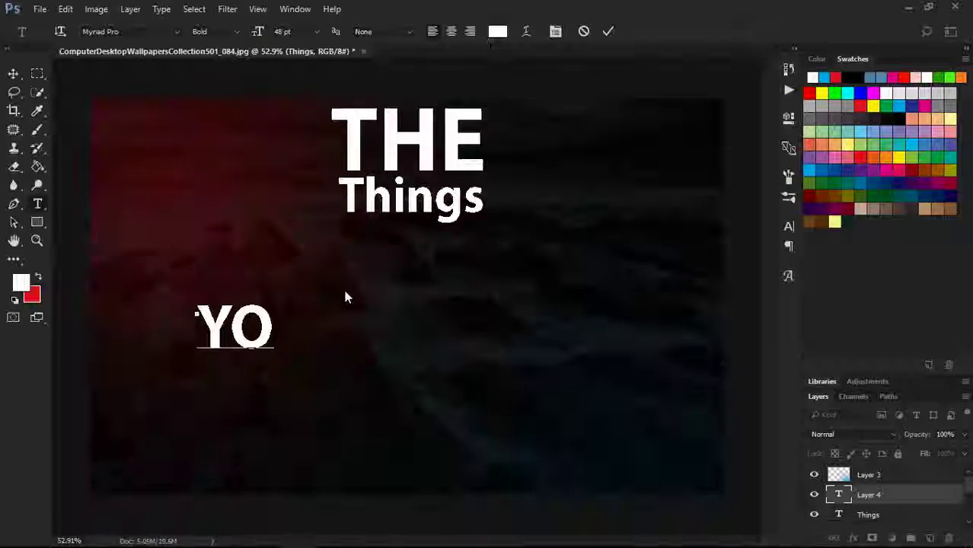
{"action": "type", "text": "U"}
{"action": "key", "text": "ctrl+a"}
{"action": "left_click_drag", "start_coordinate": [259, 31], "coordinate": [276, 32]}
{"action": "left_click", "coordinate": [13, 74]}
{"action": "left_click_drag", "start_coordinate": [300, 316], "coordinate": [434, 259]}
- Set the "YOU" text to 60 pt and line it up directly under "Things"
{"action": "key", "text": "t"}
{"action": "left_click_drag", "start_coordinate": [496, 261], "coordinate": [332, 261]}
{"action": "double_click", "coordinate": [279, 31]}
{"action": "type", "text": "65"}
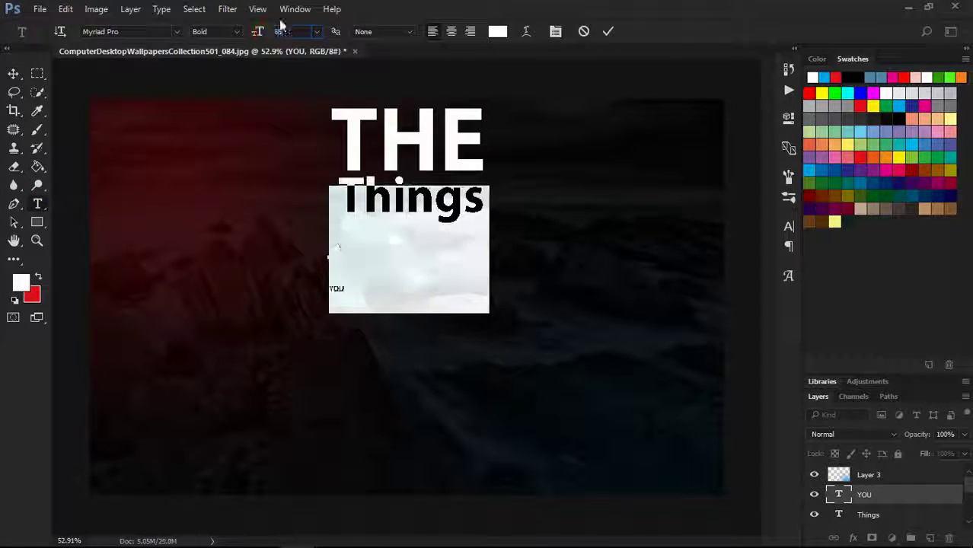
{"action": "double_click", "coordinate": [281, 32]}
{"action": "type", "text": "60"}
{"action": "key", "text": "ctrl+Return"}
{"action": "key", "text": "v"}
{"action": "left_click_drag", "start_coordinate": [426, 267], "coordinate": [440, 274]}
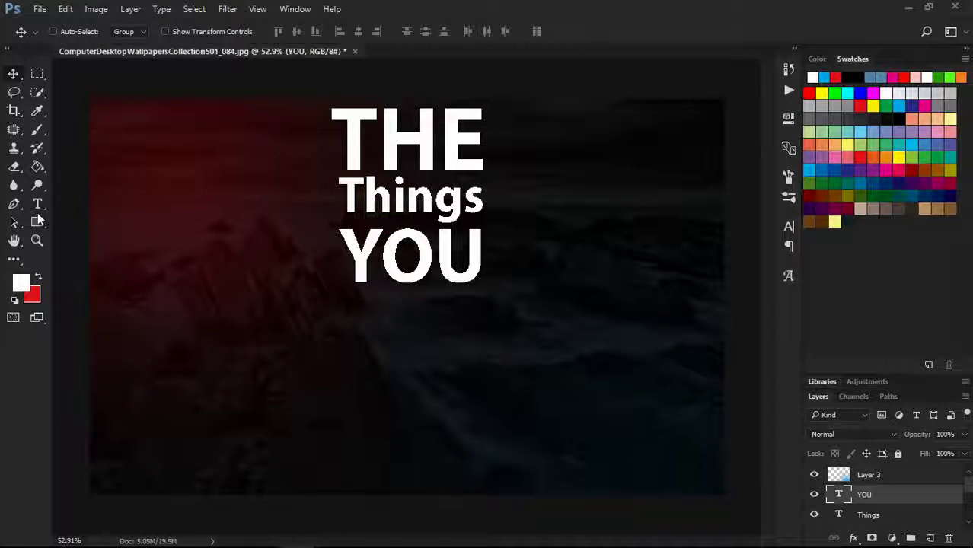
- Add the text "Can Not" in the lower left of the image and set its font to aaaiight!
{"action": "left_click", "coordinate": [37, 203]}
{"action": "left_click", "coordinate": [191, 412]}
{"action": "type", "text": "Can Not"}
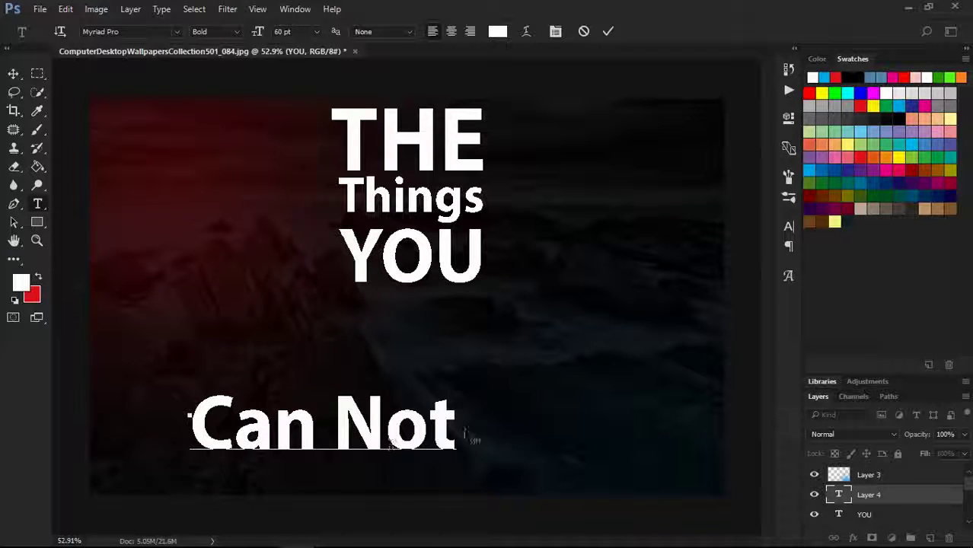
{"action": "left_click_drag", "start_coordinate": [464, 434], "coordinate": [190, 438]}
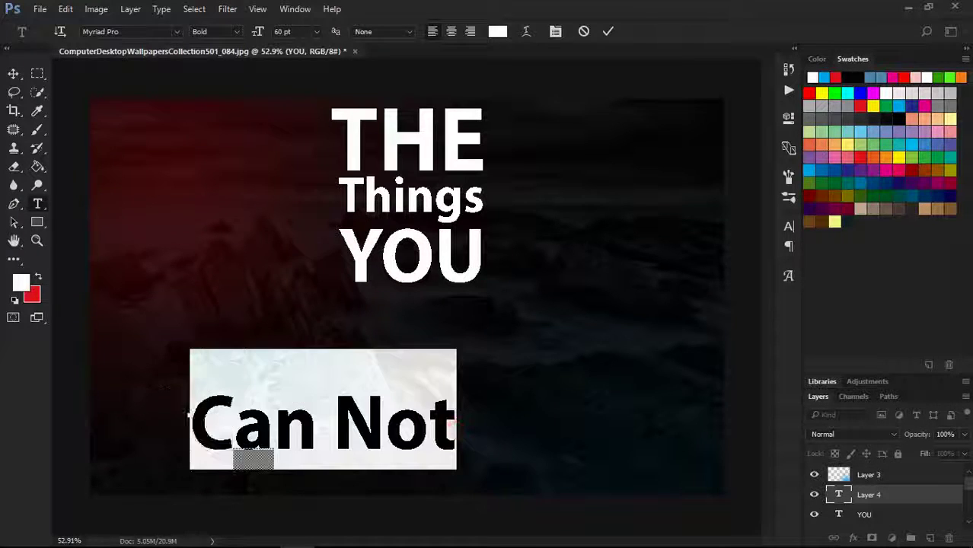
{"action": "left_click", "coordinate": [176, 31]}
{"action": "left_click", "coordinate": [261, 91]}
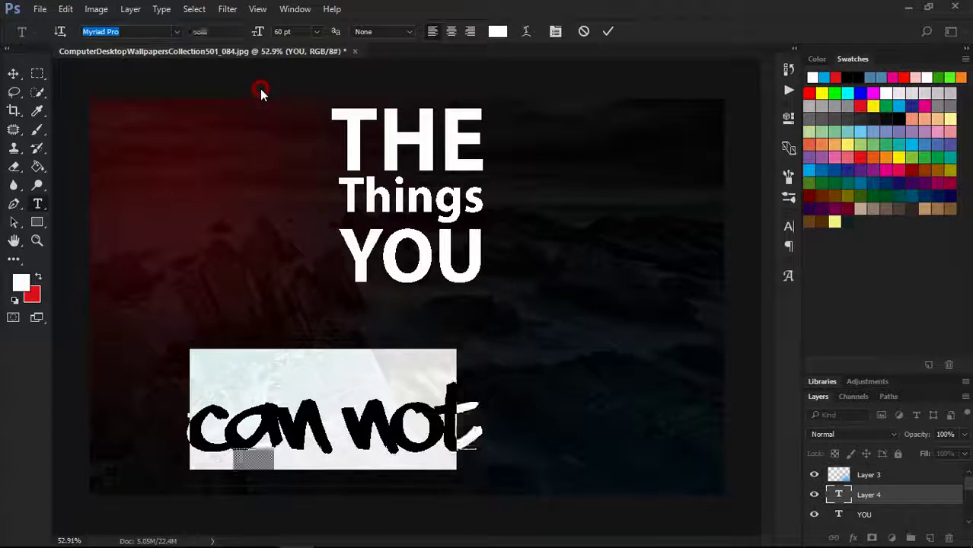
- Reduce "Can Not" to 24 pt and move it directly below "YOU"
{"action": "left_click", "coordinate": [316, 32]}
{"action": "left_click", "coordinate": [302, 211]}
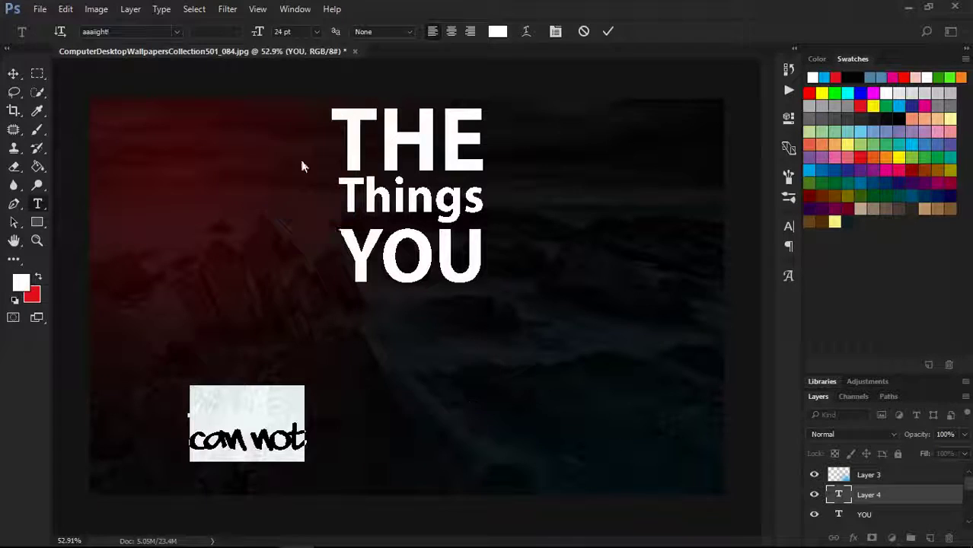
{"action": "left_click", "coordinate": [13, 73]}
{"action": "left_click_drag", "start_coordinate": [235, 446], "coordinate": [397, 313]}
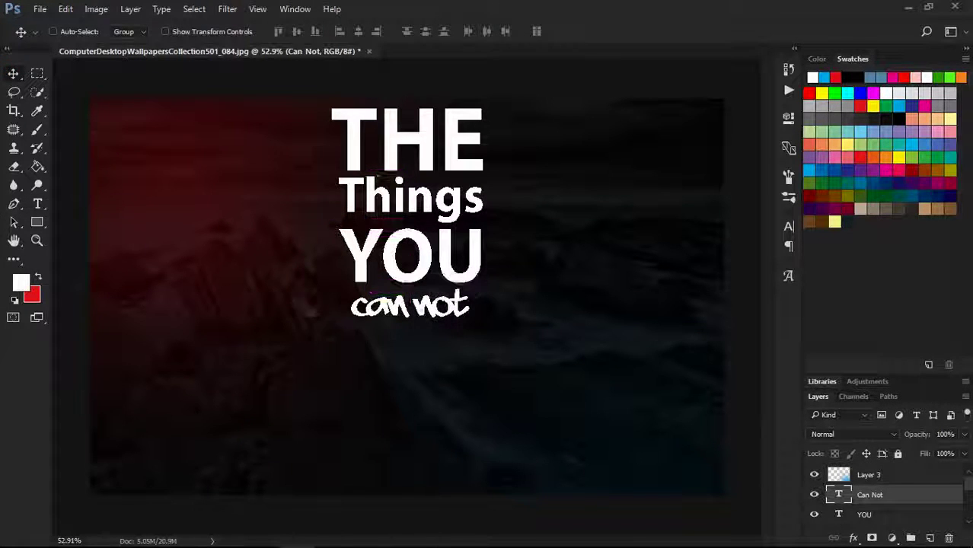
- Enlarge "Can Not" to 30 pt and realign it under "YOU"
{"action": "key", "text": "t"}
{"action": "left_click", "coordinate": [468, 312]}
{"action": "key", "text": "ctrl+a"}
{"action": "left_click", "coordinate": [316, 32]}
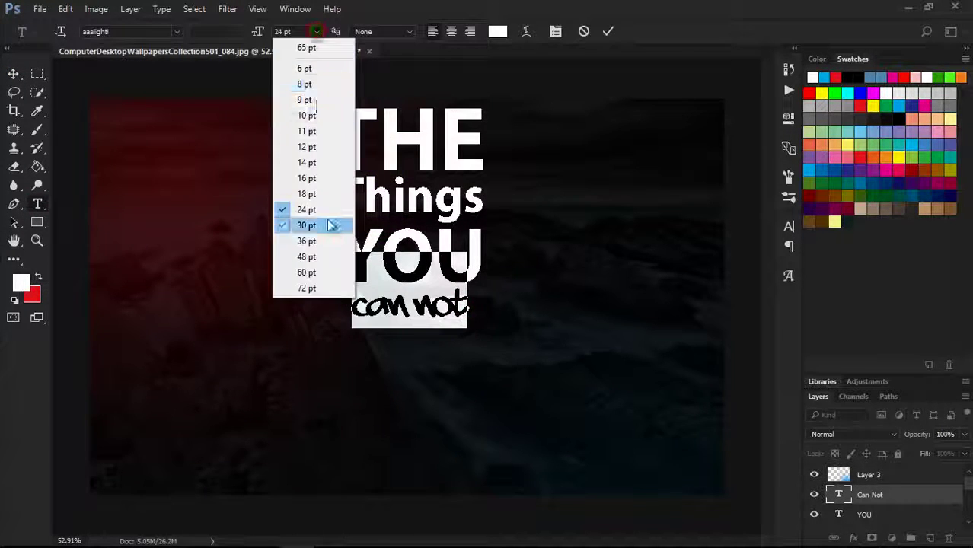
{"action": "left_click", "coordinate": [324, 222]}
{"action": "left_click", "coordinate": [13, 73]}
{"action": "left_click_drag", "start_coordinate": [450, 312], "coordinate": [439, 313]}
- Add a new text layer reading "Change" below the "Can Not" line
{"action": "left_click", "coordinate": [37, 204]}
{"action": "left_click", "coordinate": [311, 366]}
{"action": "type", "text": "chan"}
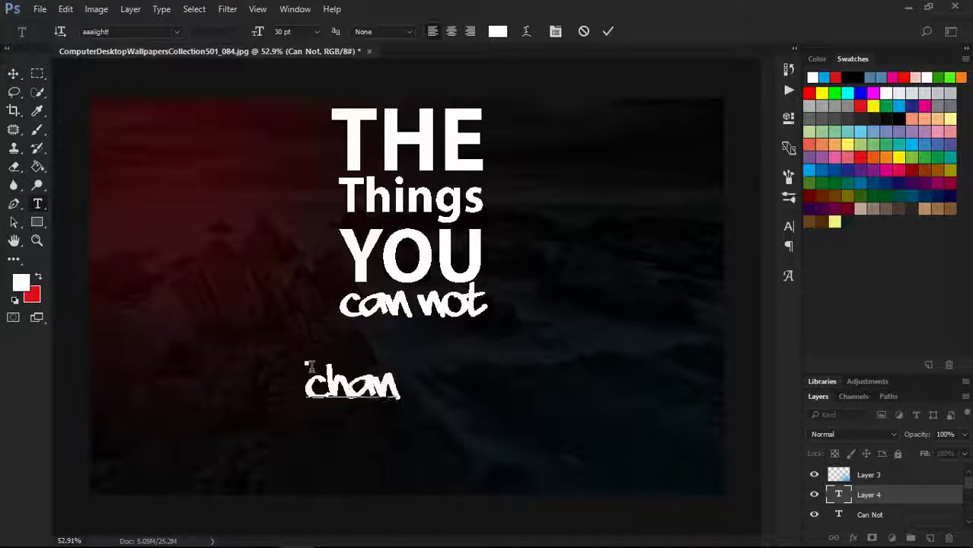
{"action": "key", "text": "BackSpace"}
{"action": "key", "text": "BackSpace"}
{"action": "key", "text": "BackSpace"}
{"action": "key", "text": "BackSpace"}
{"action": "type", "text": "Change"}
- Set the whole "Change" text to Myriad Pro Bold
{"action": "key", "text": "ctrl+a"}
{"action": "left_click", "coordinate": [177, 32]}
{"action": "left_click", "coordinate": [138, 90]}
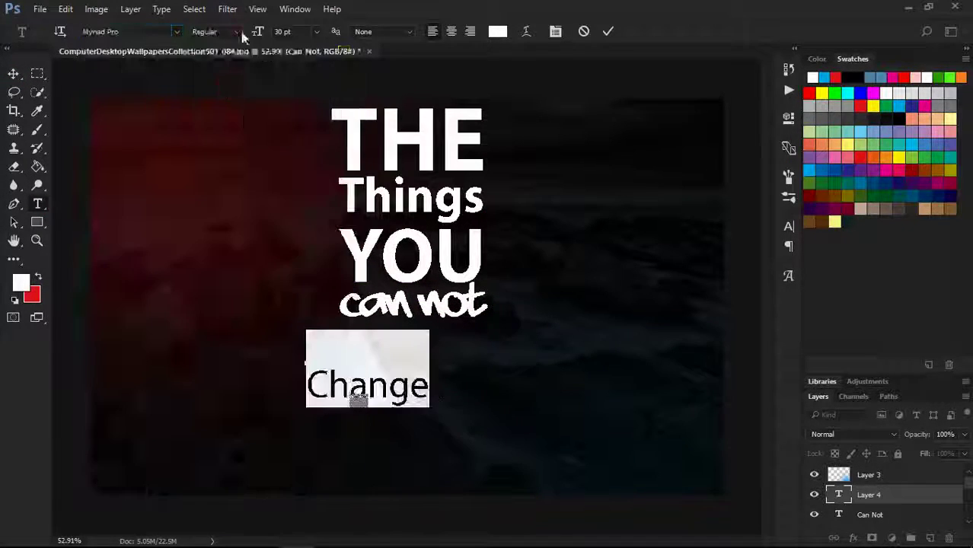
{"action": "left_click", "coordinate": [241, 33]}
{"action": "left_click", "coordinate": [209, 153]}
- Turn "Change" into all capitals and align it directly beneath "Can Not"
{"action": "left_click", "coordinate": [909, 8]}
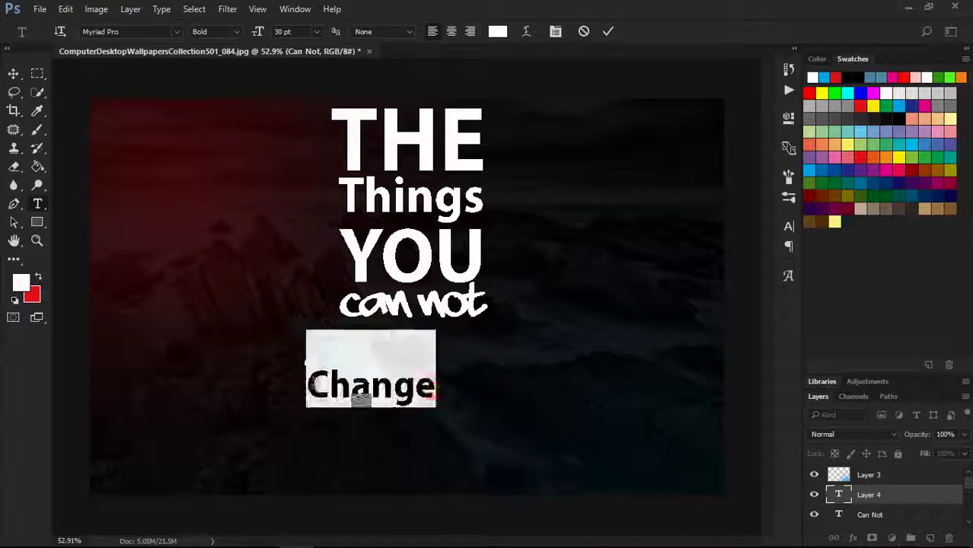
{"action": "key", "text": "ctrl+shift+k"}
{"action": "left_click", "coordinate": [14, 74]}
{"action": "left_click_drag", "start_coordinate": [375, 387], "coordinate": [410, 349]}
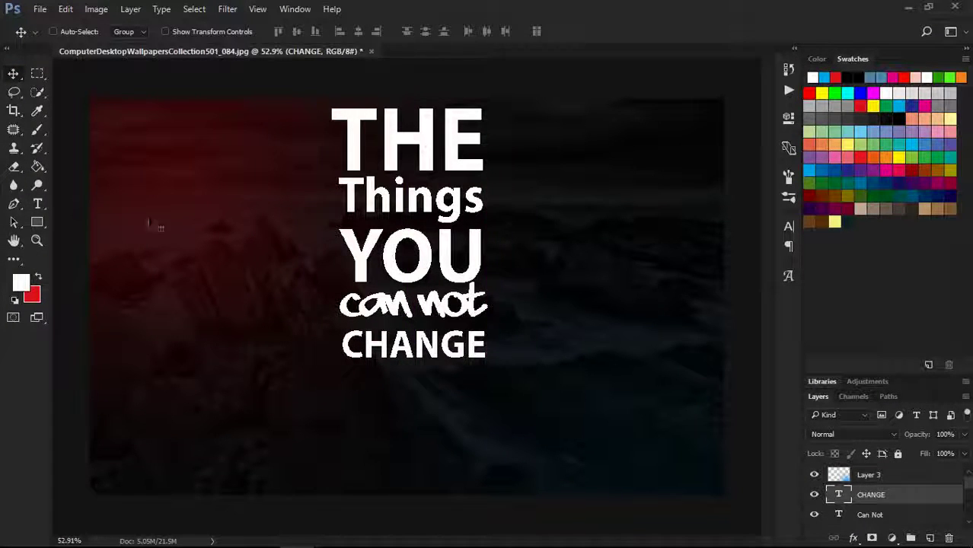
- Add the text "IS" in the lower left of the image and set its size to 100 pt
{"action": "key", "text": "t"}
{"action": "left_click", "coordinate": [199, 388]}
{"action": "type", "text": "IS"}
{"action": "key", "text": "ctrl+a"}
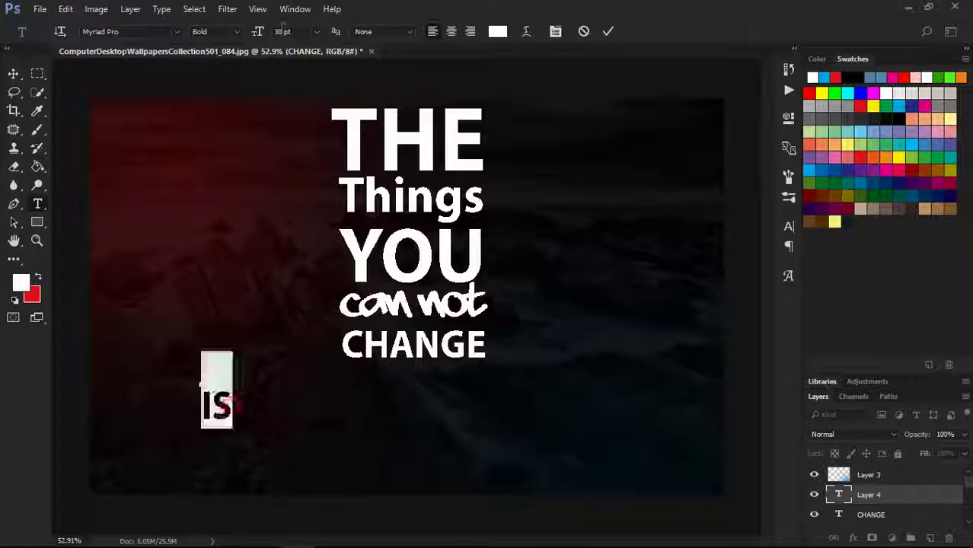
{"action": "left_click_drag", "start_coordinate": [284, 32], "coordinate": [270, 34]}
{"action": "type", "text": "79"}
{"action": "type", "text": "100"}
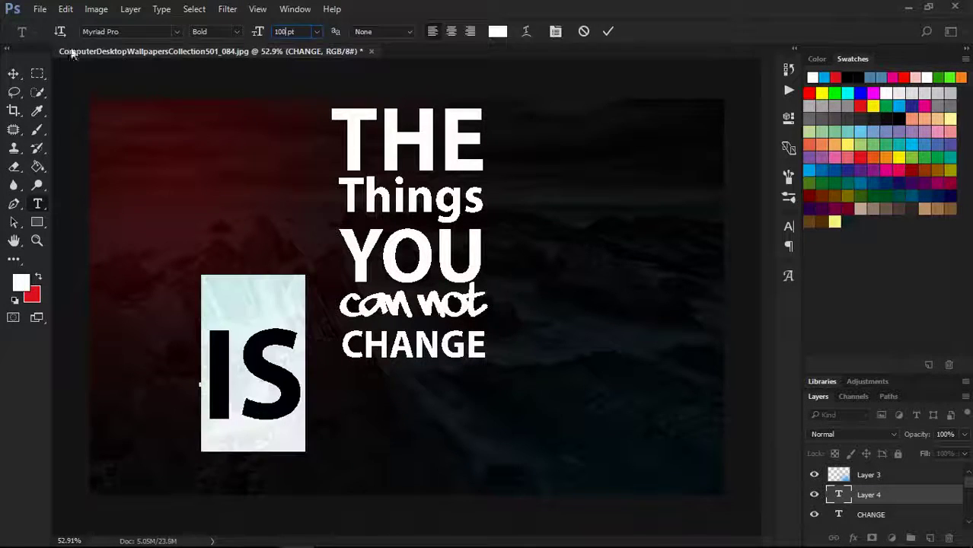
- Move "IS" beneath "CHANGE" and scale it up to match the width of the words above
{"action": "left_click", "coordinate": [14, 74]}
{"action": "left_click_drag", "start_coordinate": [263, 369], "coordinate": [419, 405]}
{"action": "key", "text": "ctrl+t"}
{"action": "left_click_drag", "start_coordinate": [463, 491], "coordinate": [495, 493]}
{"action": "left_click_drag", "start_coordinate": [452, 390], "coordinate": [454, 451]}
{"action": "key", "text": "Return"}
- Select the text layers from "CHANGE" down to "THE" and shift them up together to free space below
{"action": "left_click_drag", "start_coordinate": [891, 374], "coordinate": [887, 280]}
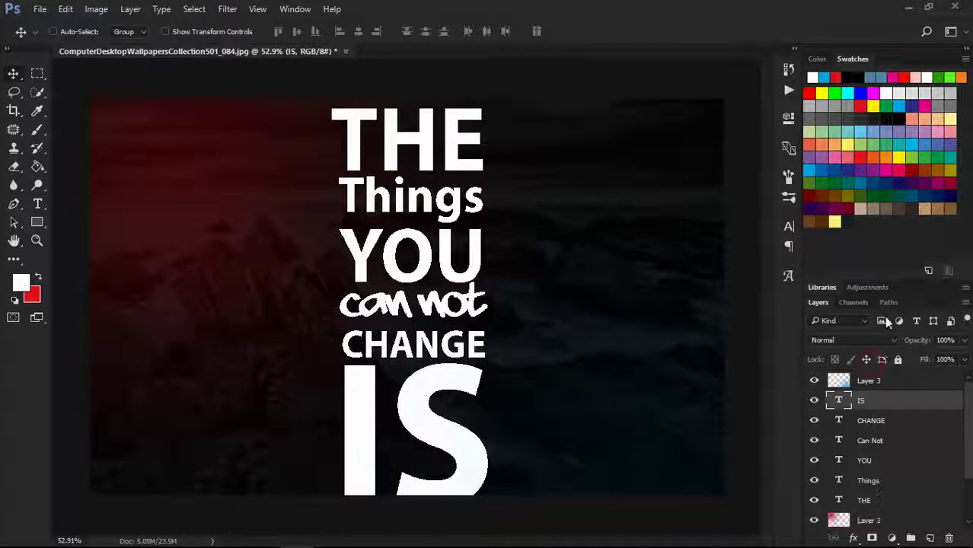
{"action": "left_click", "coordinate": [876, 420]}
{"action": "scroll", "coordinate": [906, 461], "scroll_direction": "down", "scroll_amount": 1}
{"action": "left_click", "coordinate": [904, 472], "text": "shift"}
{"action": "left_click_drag", "start_coordinate": [464, 283], "coordinate": [468, 160]}
- Move the "IS" text up so it sits directly beneath "CHANGE"
{"action": "scroll", "coordinate": [876, 396], "scroll_direction": "up", "scroll_amount": 1}
{"action": "left_click", "coordinate": [875, 400]}
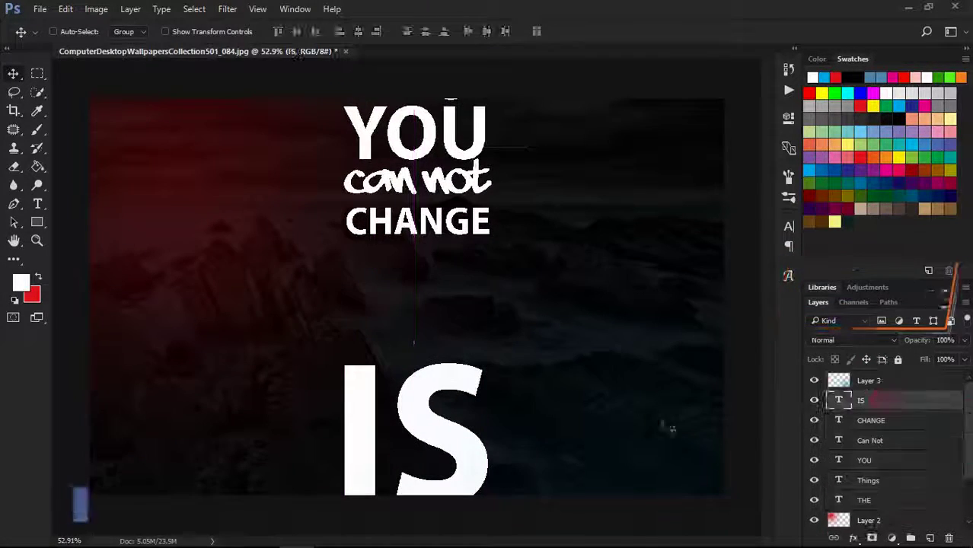
{"action": "left_click_drag", "start_coordinate": [458, 475], "coordinate": [463, 352]}
- Add a new text layer reading "You" with a capital Y to the left of "IS"
{"action": "left_click", "coordinate": [37, 205]}
{"action": "left_click", "coordinate": [154, 341]}
{"action": "type", "text": "you"}
{"action": "key", "text": "Left"}
{"action": "key", "text": "Left"}
{"action": "key", "text": "BackSpace"}
{"action": "type", "text": "Y"}
{"action": "key", "text": "shift+End"}
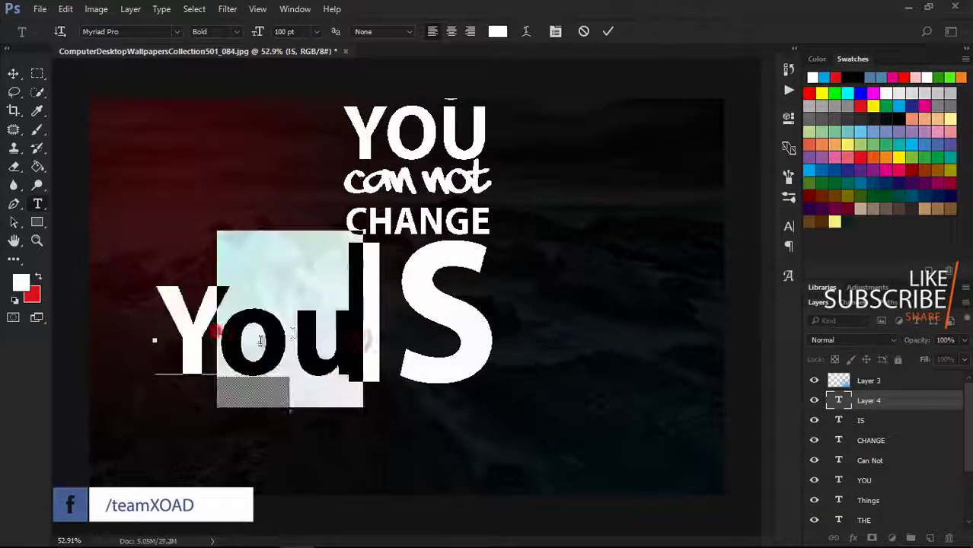
- Set "You" to 60 pt in the same handwritten font as "Can Not" and move it below "IS"
{"action": "key", "text": "ctrl+a"}
{"action": "left_click", "coordinate": [317, 32]}
{"action": "left_click", "coordinate": [299, 273]}
{"action": "left_click", "coordinate": [177, 33]}
{"action": "left_click", "coordinate": [233, 272]}
{"action": "left_click", "coordinate": [14, 73]}
{"action": "left_click_drag", "start_coordinate": [203, 358], "coordinate": [397, 421]}
- Scale "You" up to about 104.5% and nudge it closer beneath "IS"
{"action": "key", "text": "ctrl+t"}
{"action": "left_click_drag", "start_coordinate": [483, 476], "coordinate": [488, 482]}
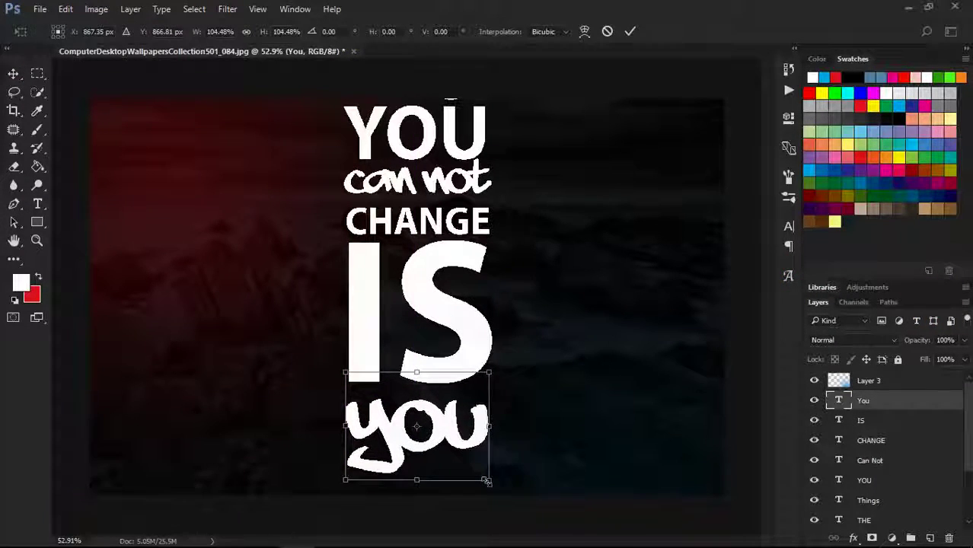
{"action": "key", "text": "Return"}
{"action": "left_click_drag", "start_coordinate": [442, 437], "coordinate": [441, 427]}
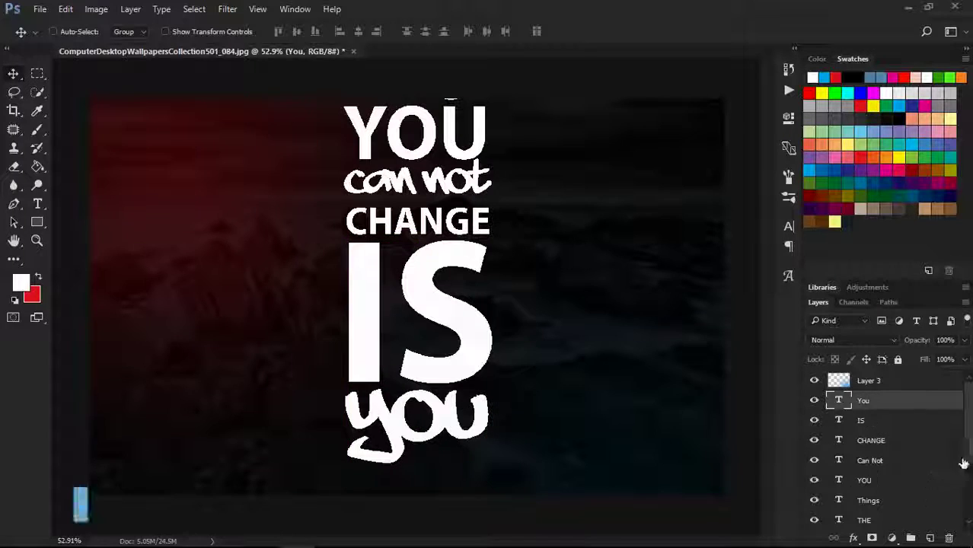
- Convert all the text layers from "You" down to "THE" into a single smart object
{"action": "left_click_drag", "start_coordinate": [967, 460], "coordinate": [967, 487]}
{"action": "left_click", "coordinate": [907, 473], "text": "shift"}
{"action": "right_click", "coordinate": [892, 442]}
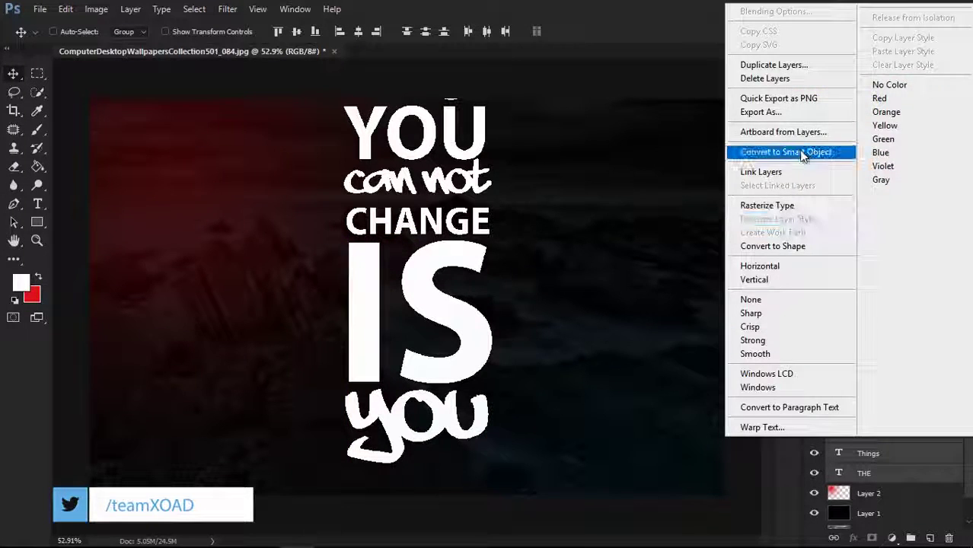
{"action": "left_click", "coordinate": [789, 152]}
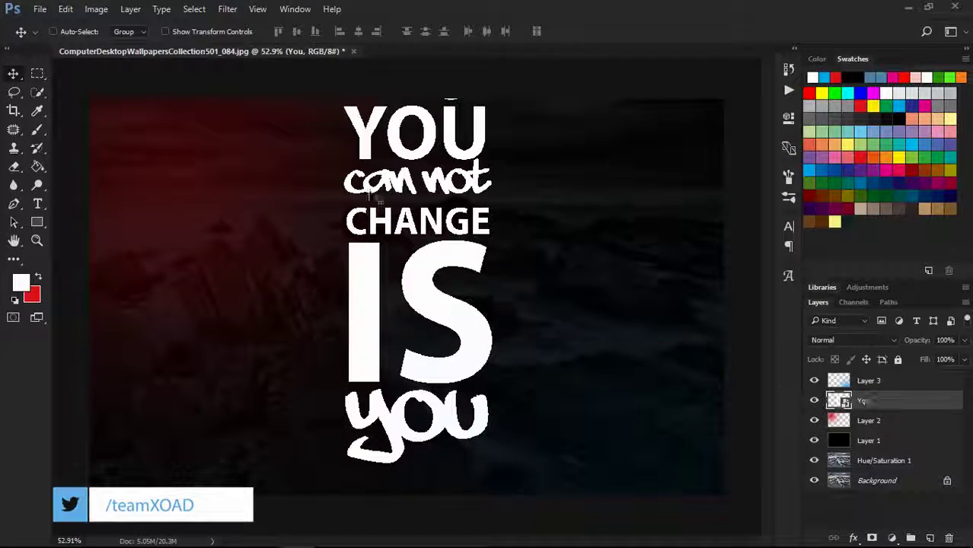
- Scale the quote smart object down to about 79.5% and position it so the whole word stack fits within the canvas height
{"action": "key", "text": "ctrl+t"}
{"action": "left_click_drag", "start_coordinate": [464, 137], "coordinate": [446, 232]}
{"action": "left_click_drag", "start_coordinate": [400, 266], "coordinate": [434, 200]}
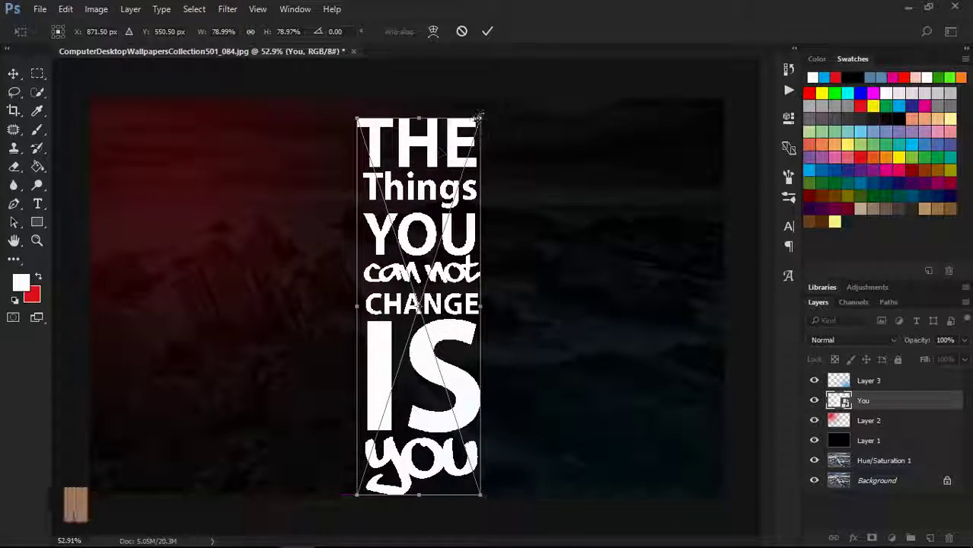
{"action": "left_click_drag", "start_coordinate": [357, 118], "coordinate": [358, 122]}
{"action": "mouse_move", "coordinate": [434, 164]}
{"action": "left_mouse_down"}
{"action": "mouse_move", "coordinate": [437, 153]}
{"action": "mouse_move", "coordinate": [424, 160]}
{"action": "left_mouse_up"}
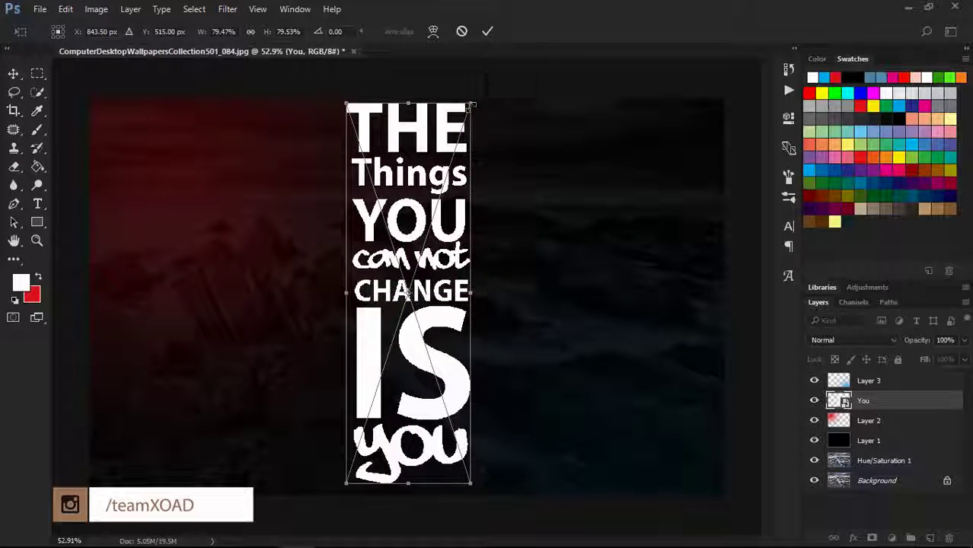
{"action": "key", "text": "Return"}
{"action": "left_click_drag", "start_coordinate": [413, 217], "coordinate": [428, 228]}
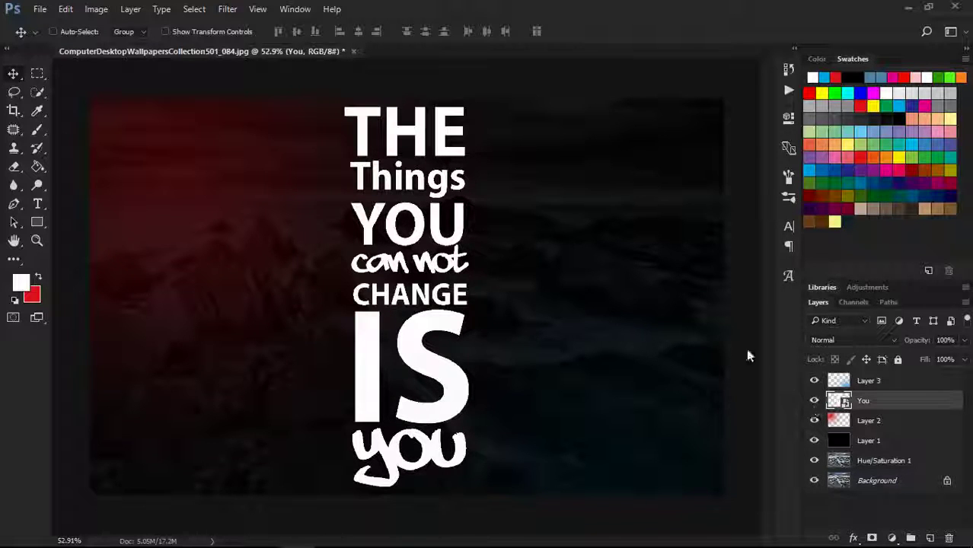
- Add a layer mask to the Background layer from a selection of the quote smart object's letter shapes
{"action": "left_click", "coordinate": [847, 487]}
{"action": "left_click", "coordinate": [840, 403], "text": "ctrl"}
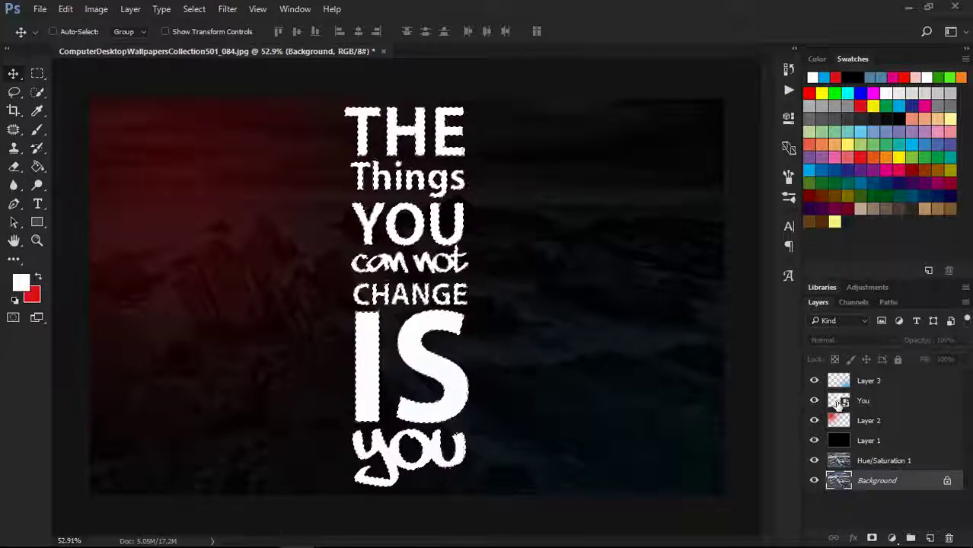
{"action": "left_click", "coordinate": [873, 538]}
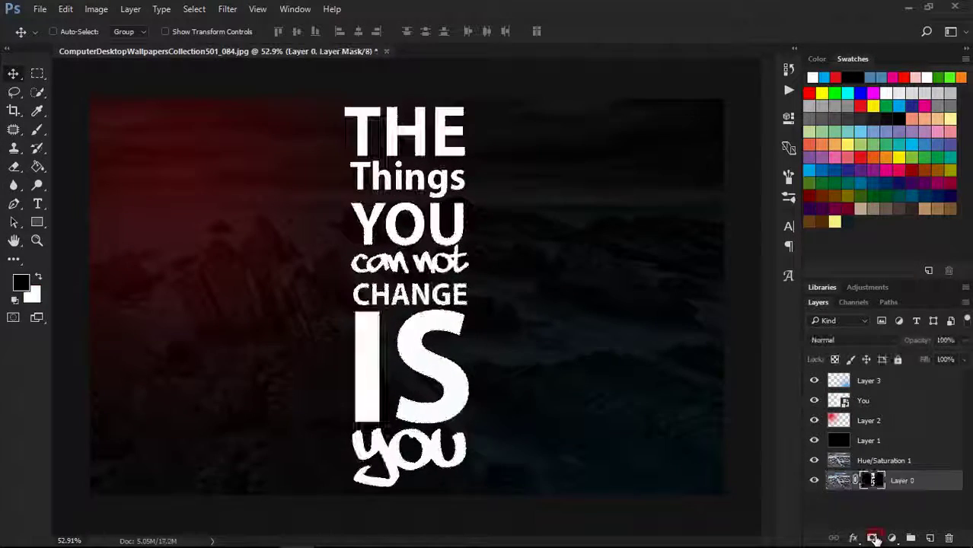
- Move the masked photo layer directly above the "You" smart object and hide the smart object
{"action": "left_click_drag", "start_coordinate": [899, 481], "coordinate": [903, 399]}
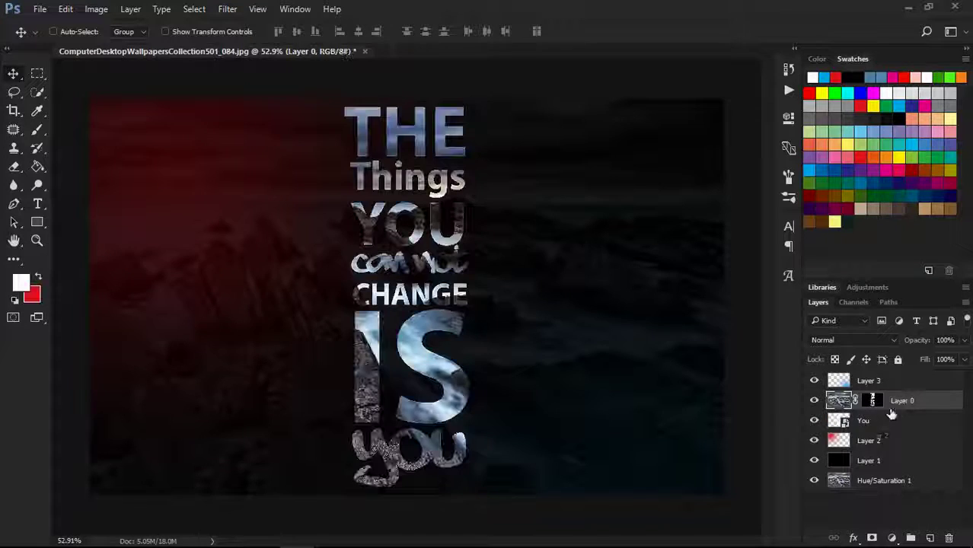
{"action": "left_click", "coordinate": [815, 422]}
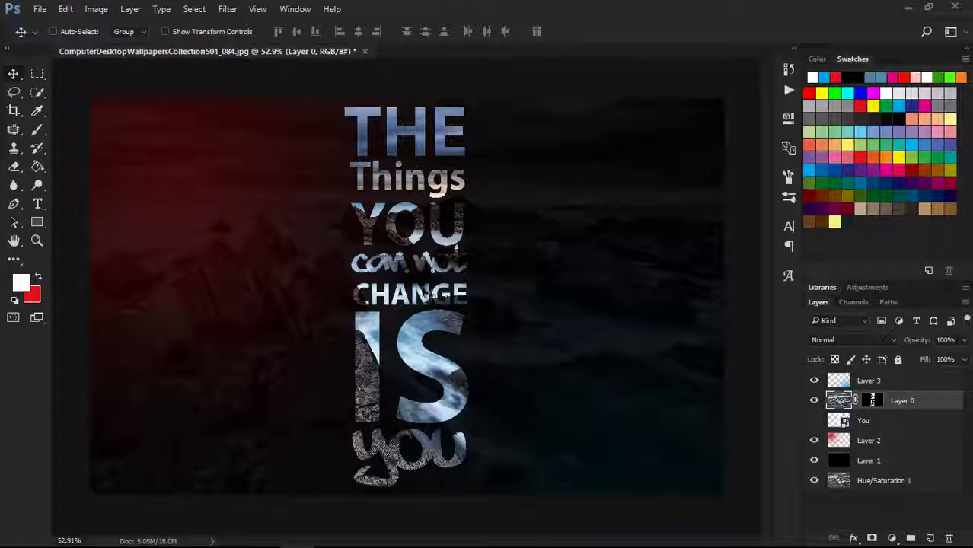
- Merge Layer 3, Layer 0, Layer 2 and Layer 1 into one layer, leaving out the hidden "You" smart object
{"action": "left_click", "coordinate": [872, 383]}
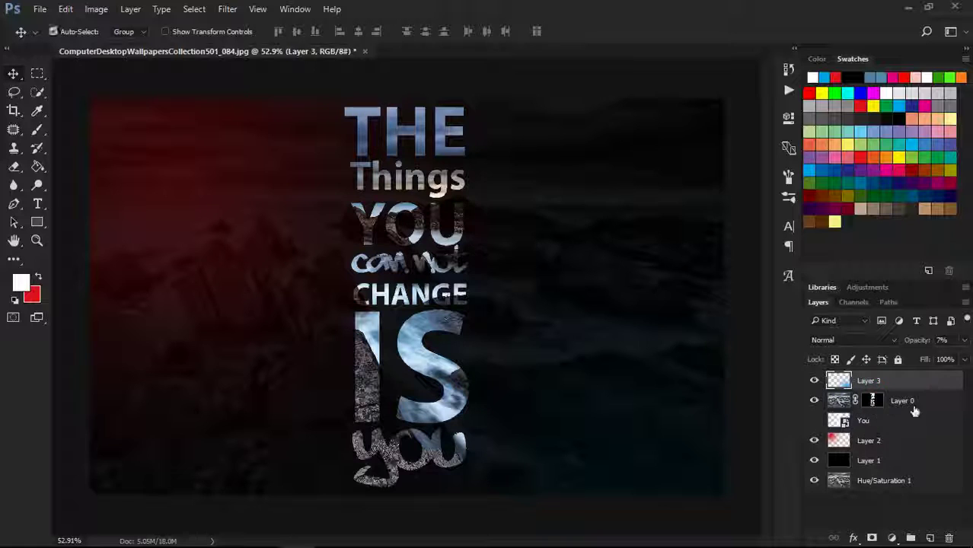
{"action": "left_click", "coordinate": [913, 404], "text": "ctrl"}
{"action": "left_click", "coordinate": [887, 444], "text": "ctrl"}
{"action": "left_click", "coordinate": [885, 460], "text": "ctrl"}
{"action": "right_click", "coordinate": [880, 460]}
{"action": "left_click", "coordinate": [821, 424]}
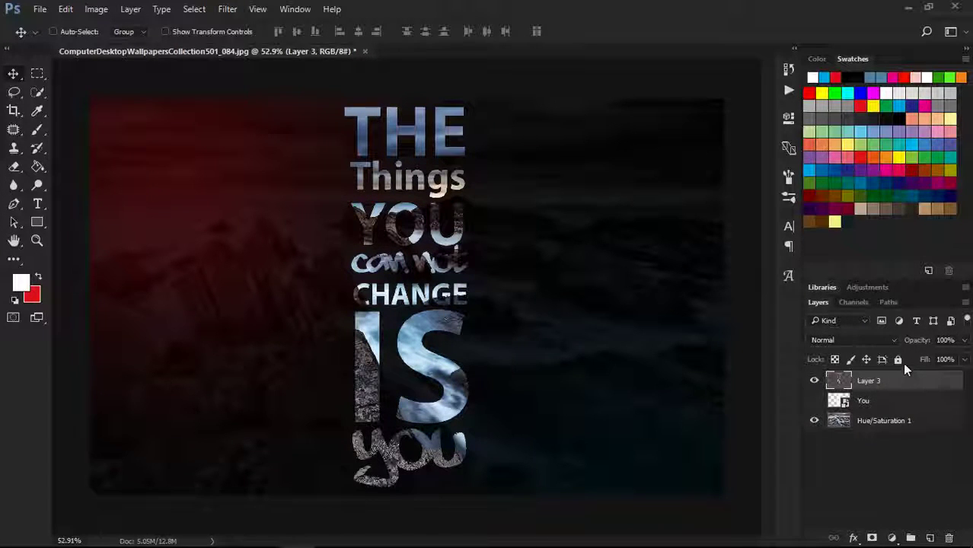
- Add a Curves adjustment layer above the merged layer and raise the RGB midtones slightly to brighten the image
{"action": "left_click", "coordinate": [868, 287]}
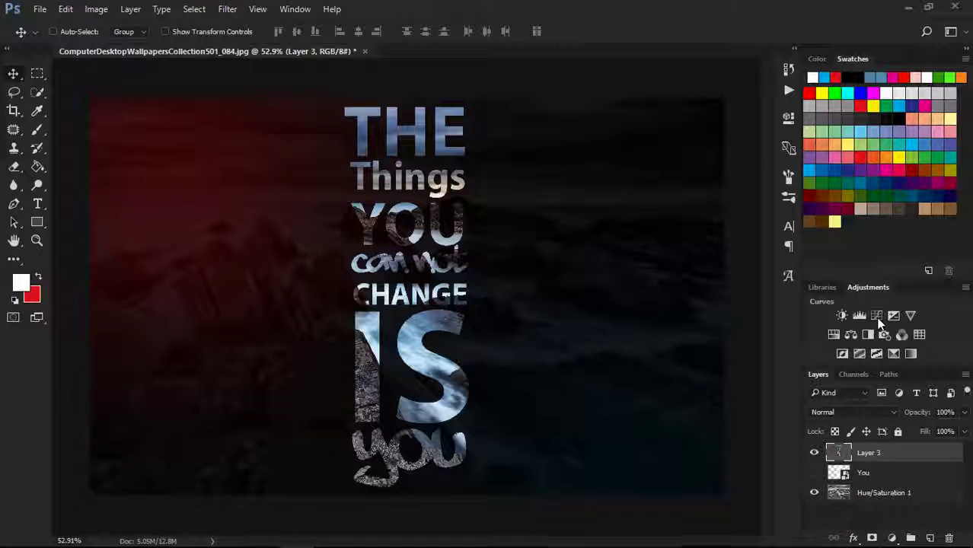
{"action": "left_click", "coordinate": [860, 315]}
{"action": "left_click_drag", "start_coordinate": [682, 251], "coordinate": [673, 242]}
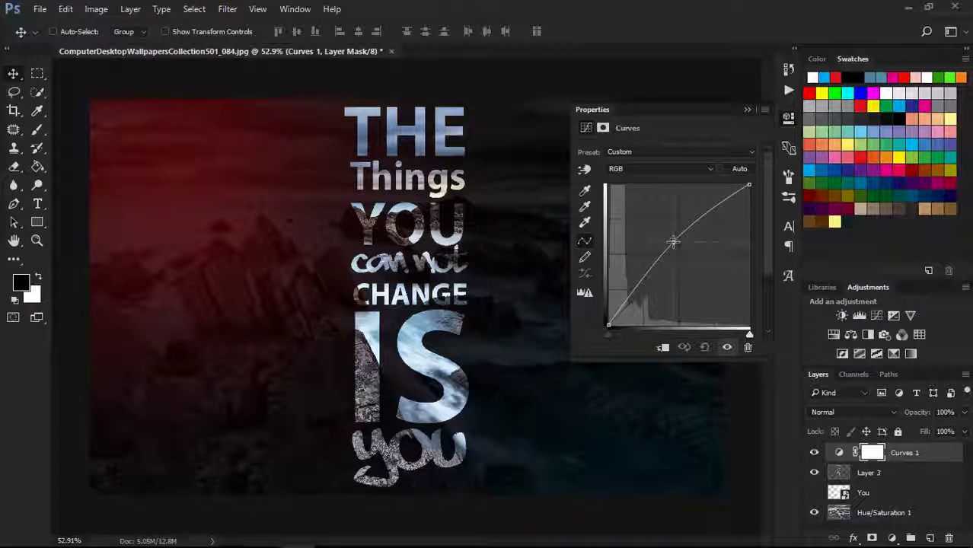
{"action": "left_click", "coordinate": [747, 110]}
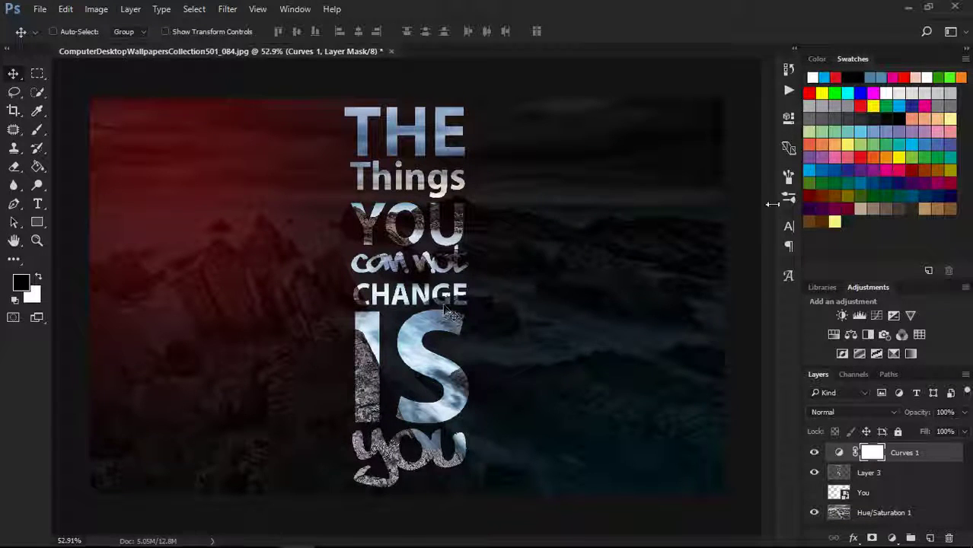